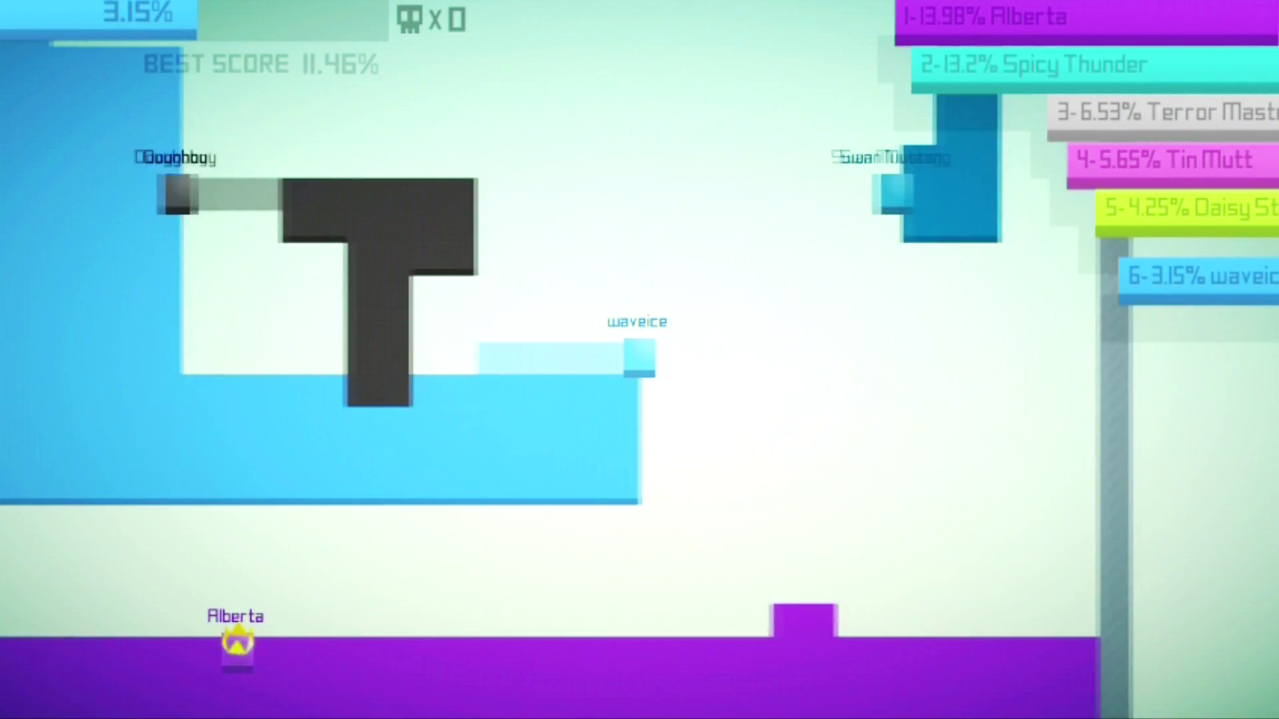
Steer waveice out and back in Paper.io, closing loops to grow territory from 3.15% to 3.48%
key("Left")
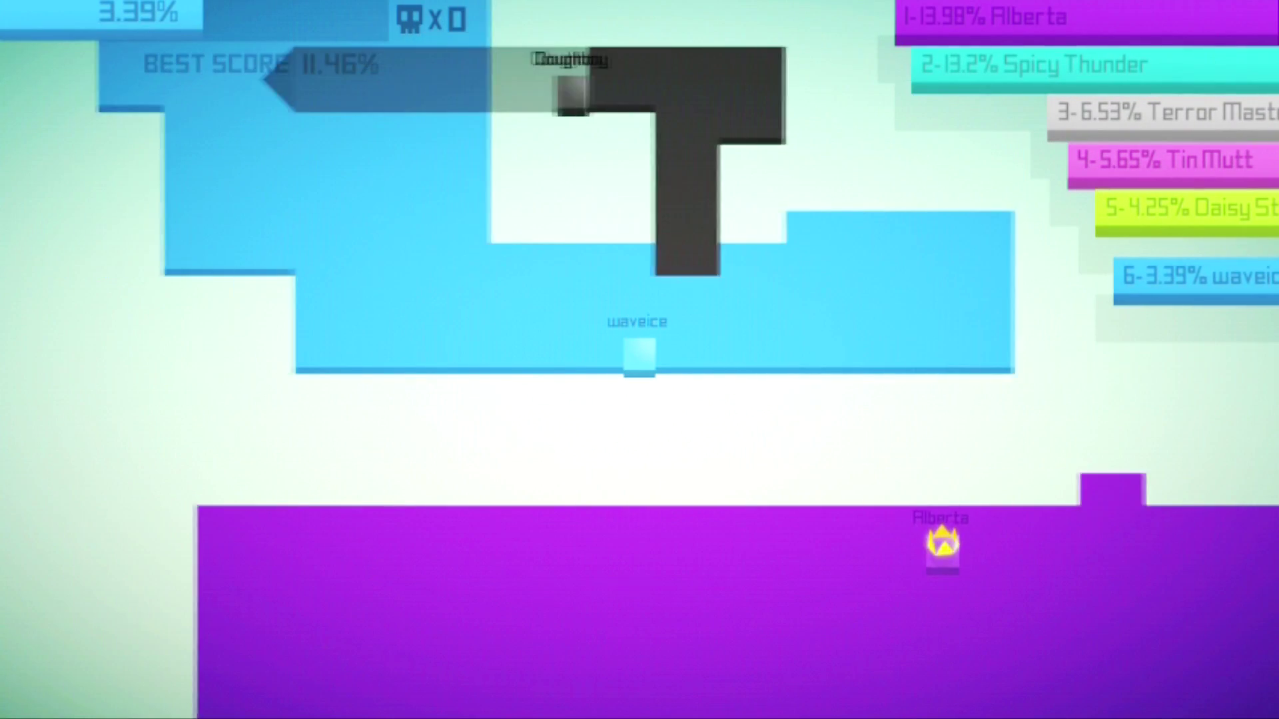
key("Up")
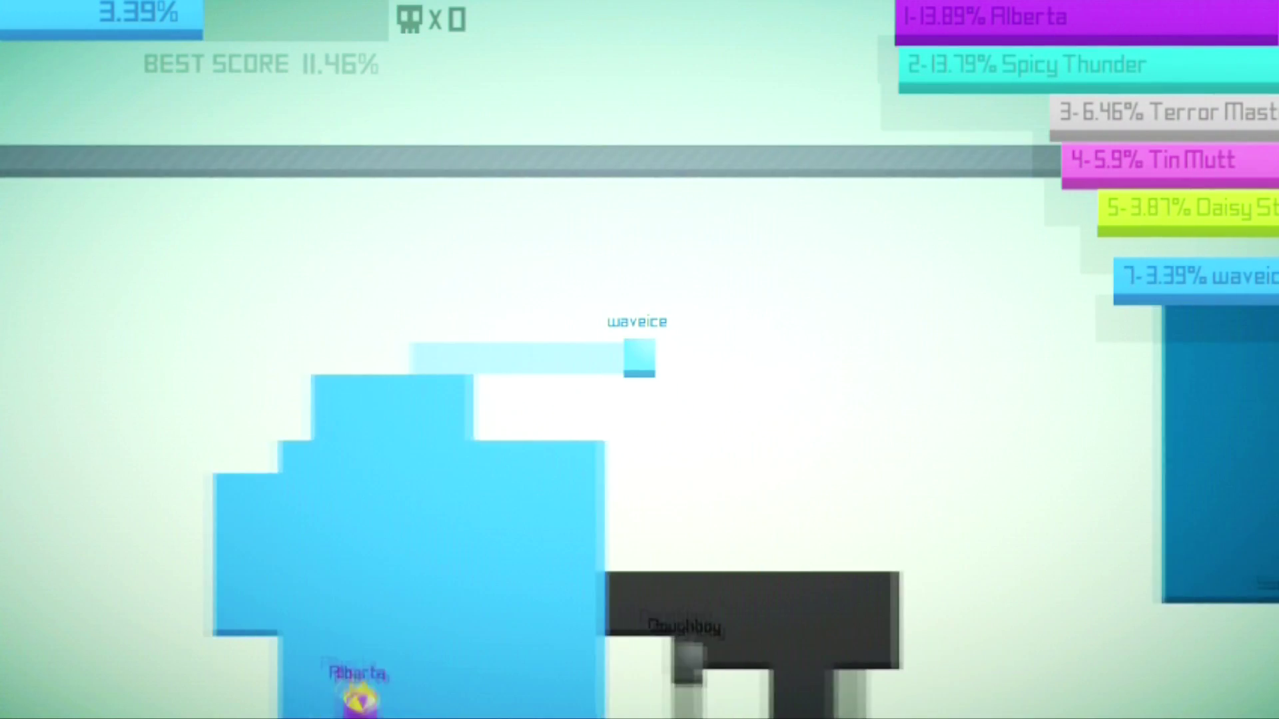
key("Down")
key("Left")
key("Down")
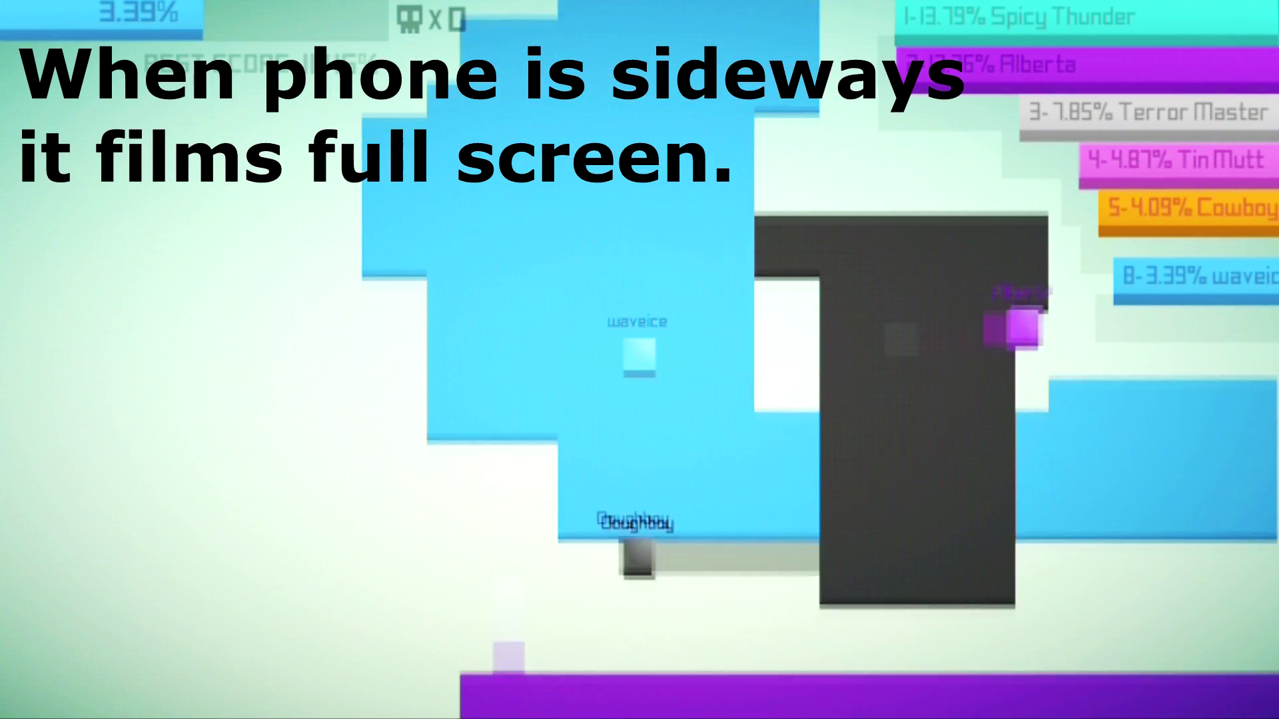
key("Left")
key("Right")
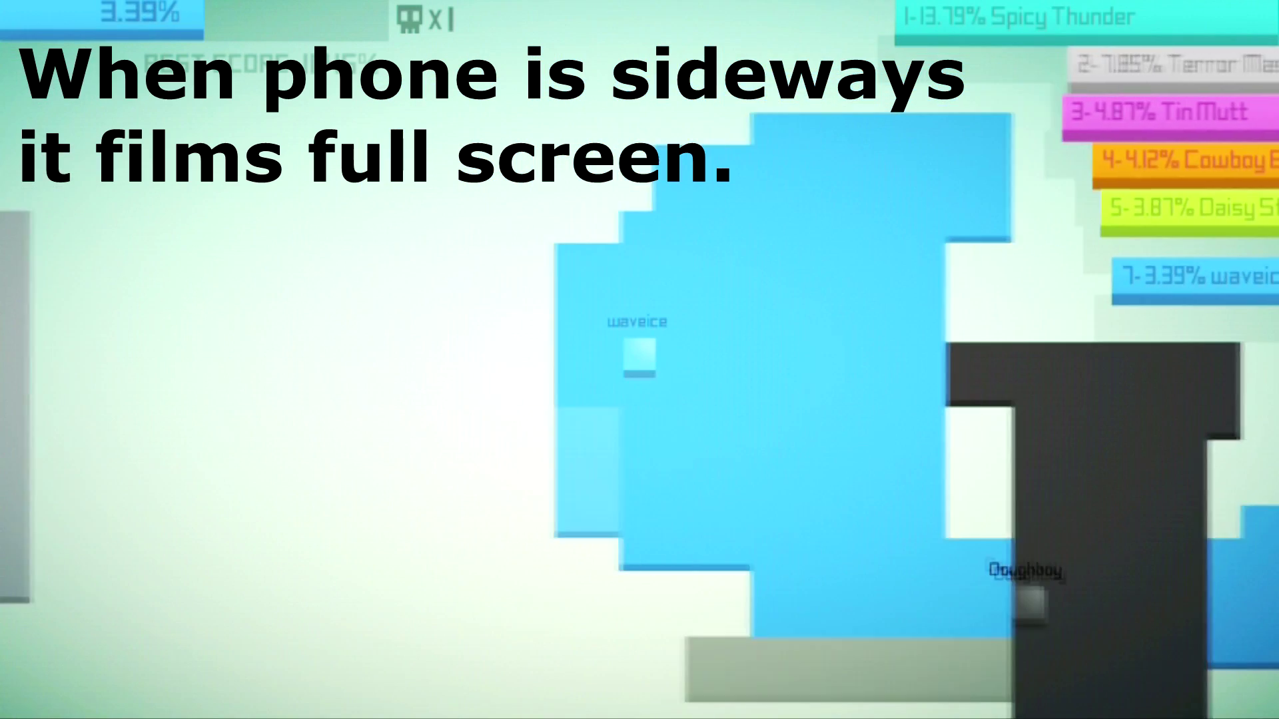
key("Down")
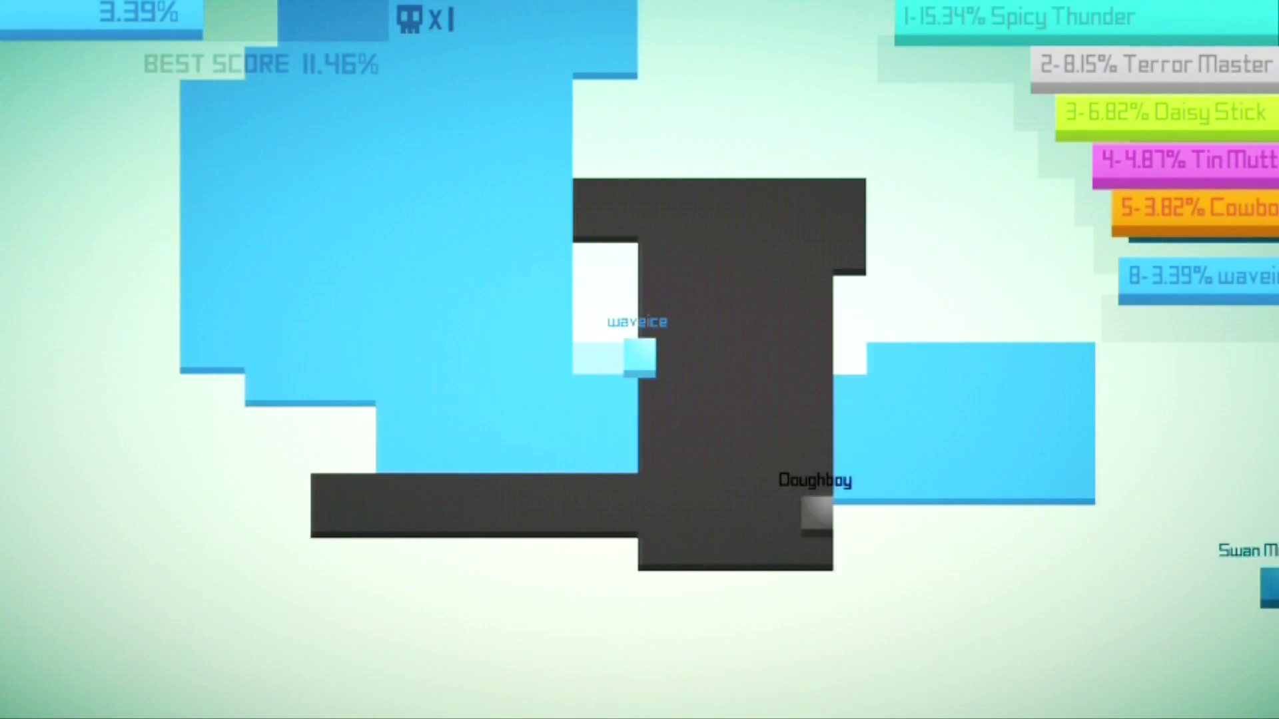
key("Left")
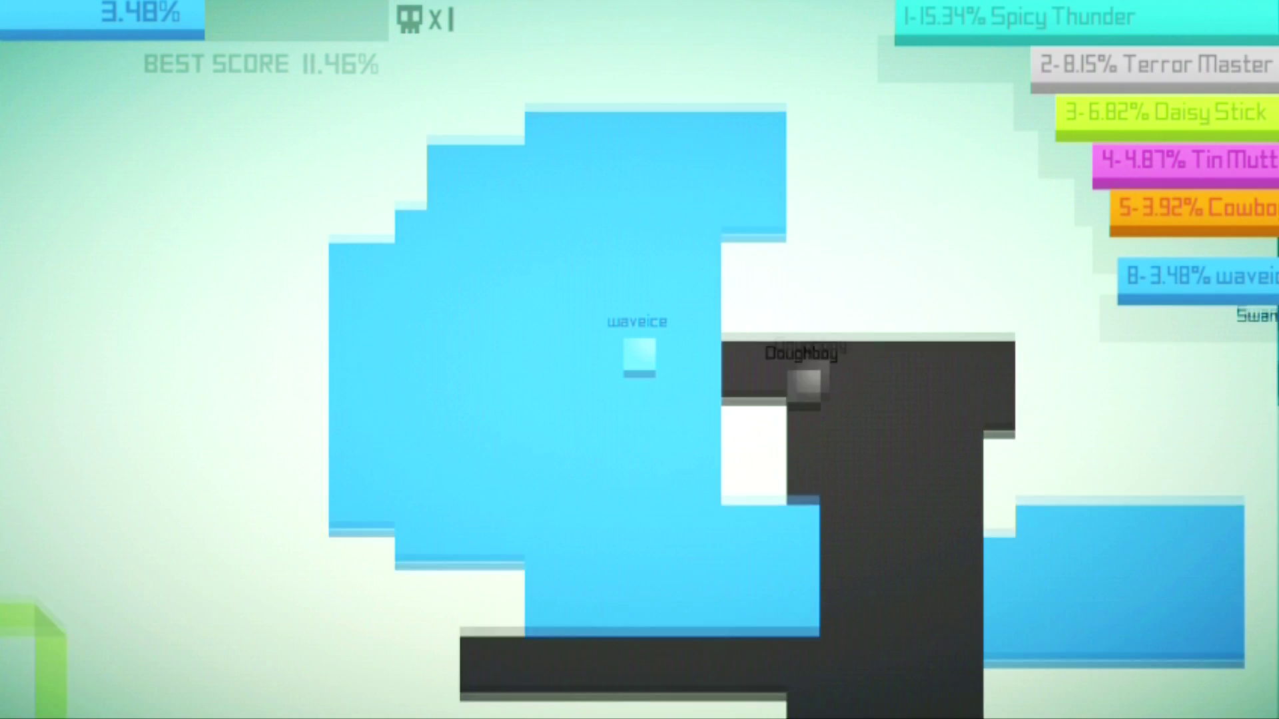
key("Right")
key("Down")
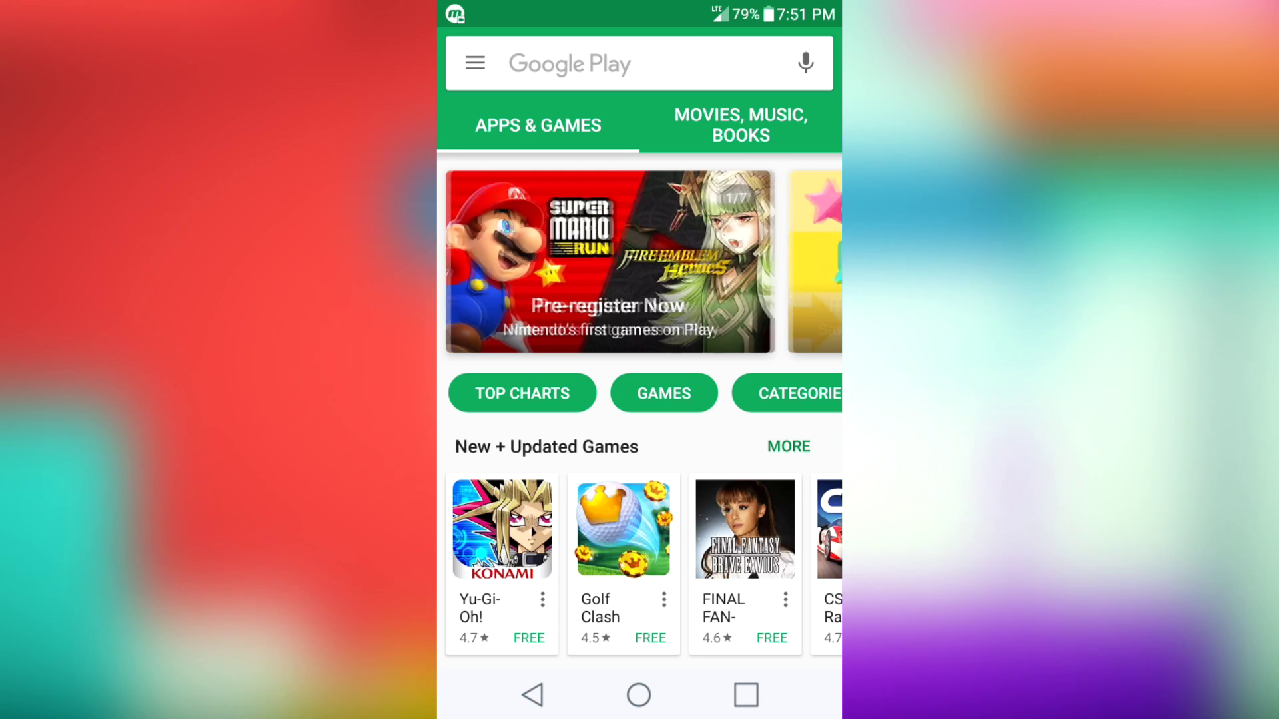
Search the Play Store for 'mobizen' and open the Mobizen Screen Recorder app page
left_click(569, 64)
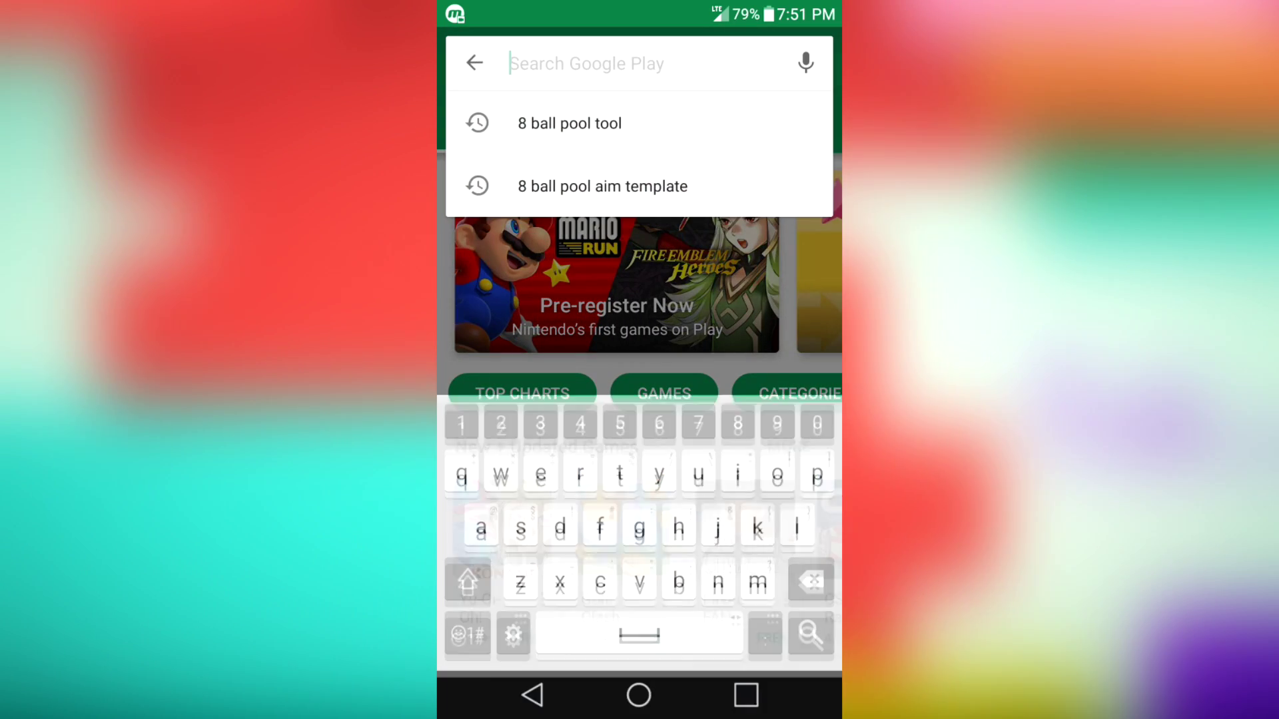
type("mobiz")
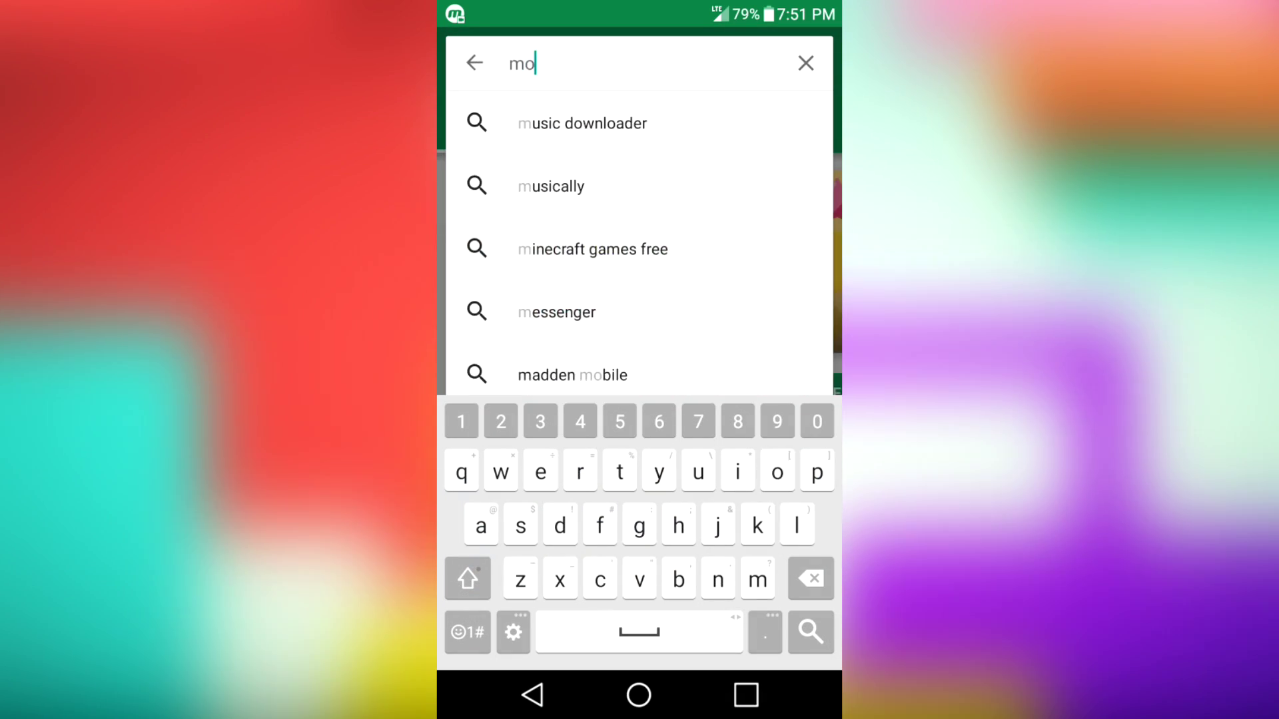
type("en")
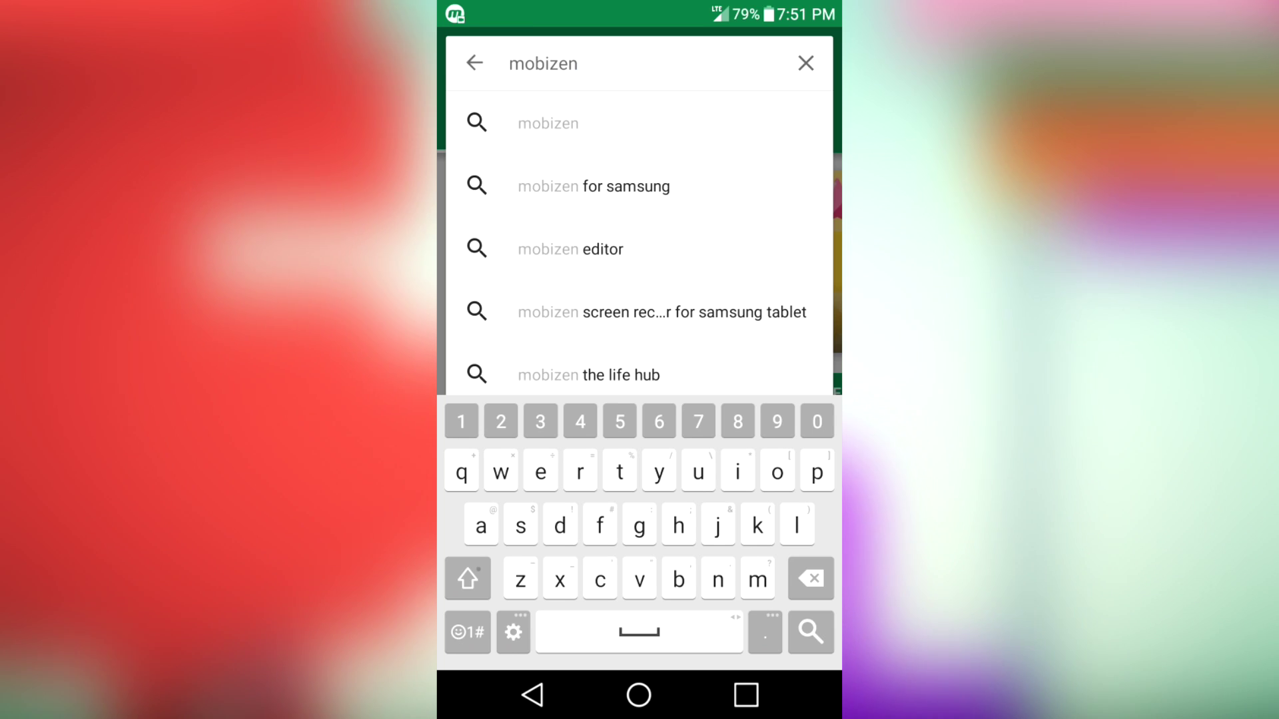
key("Return")
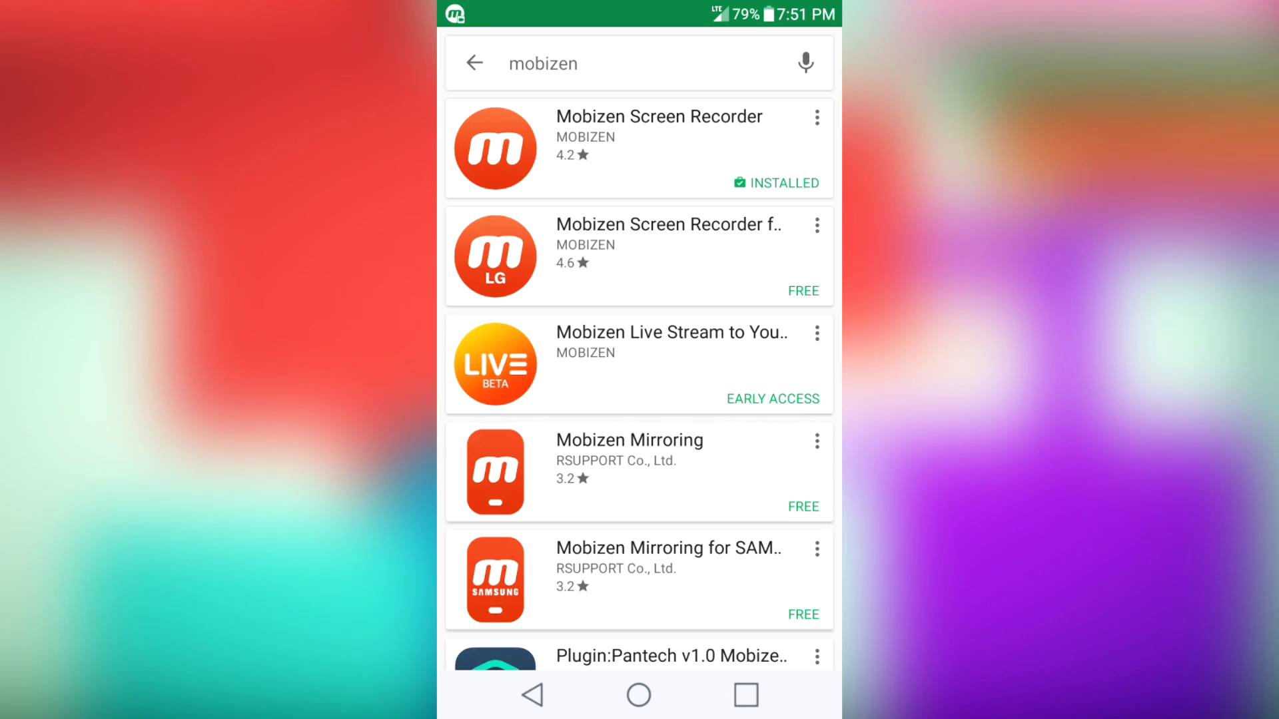
left_click(659, 150)
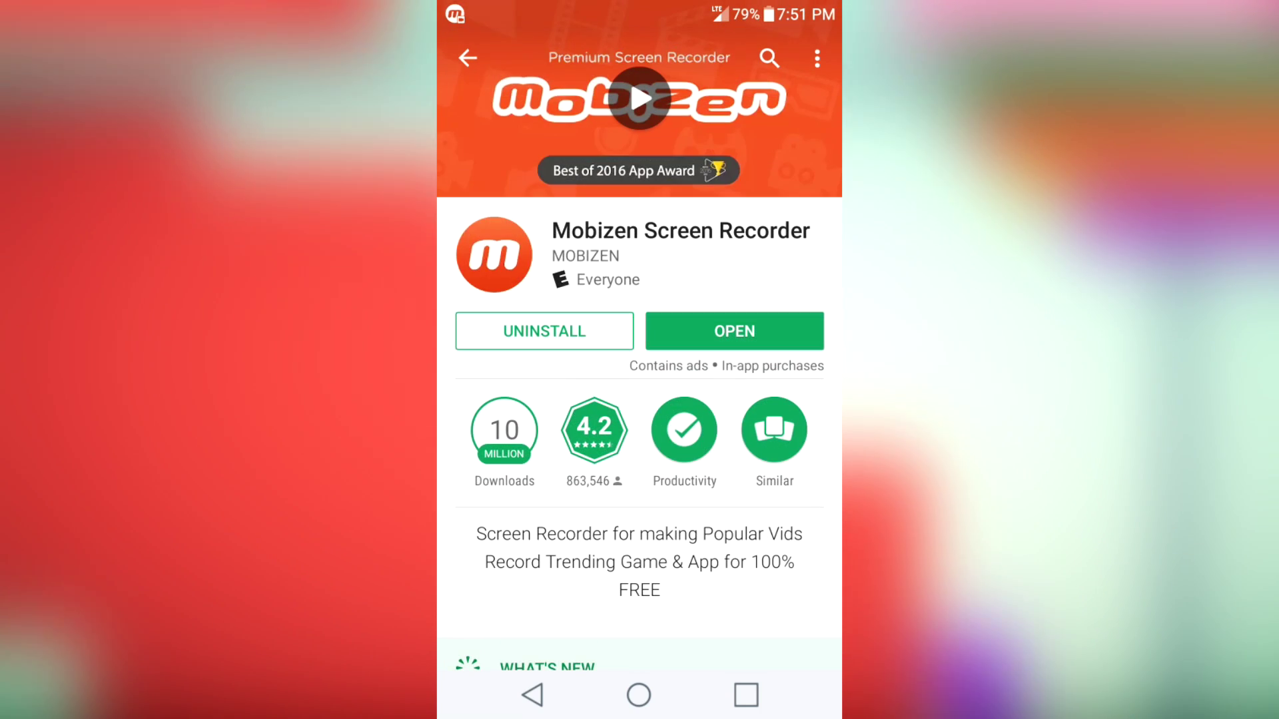
Look over the installed app's page, then return home to the page holding Mobizen
scroll(640, 433, "down", 1)
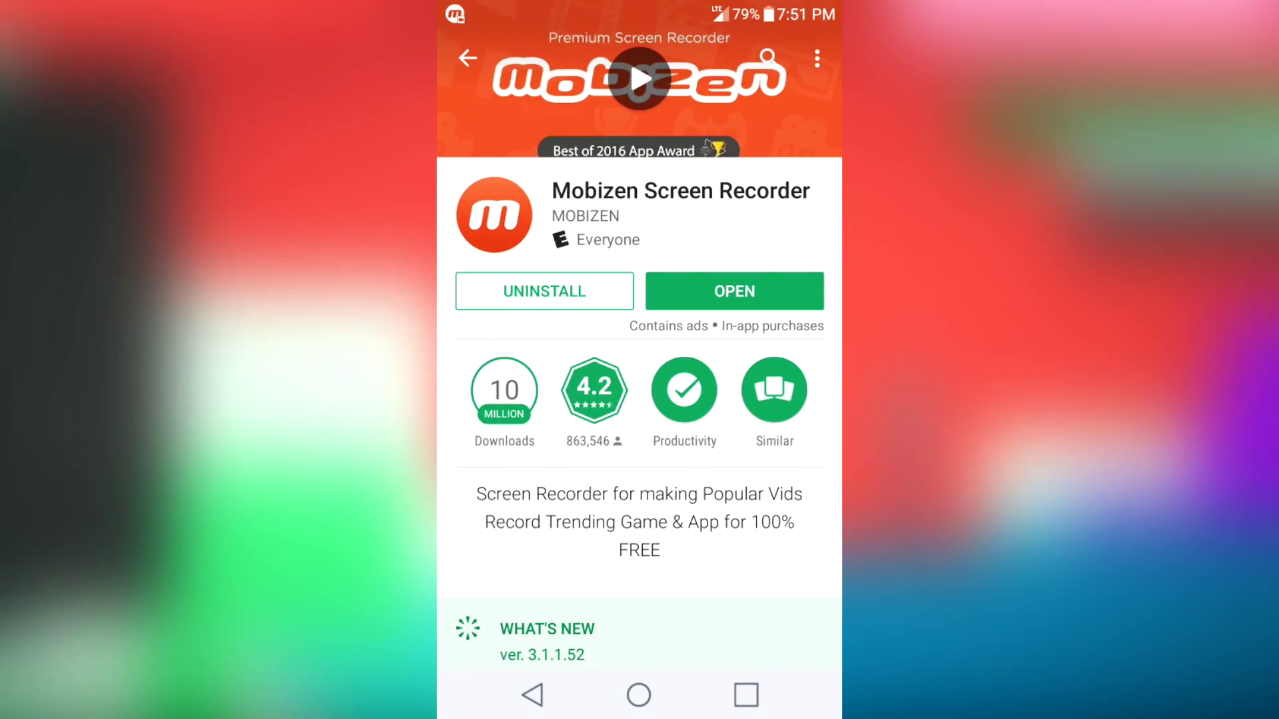
left_click(639, 695)
left_click_drag(766, 333, 506, 333)
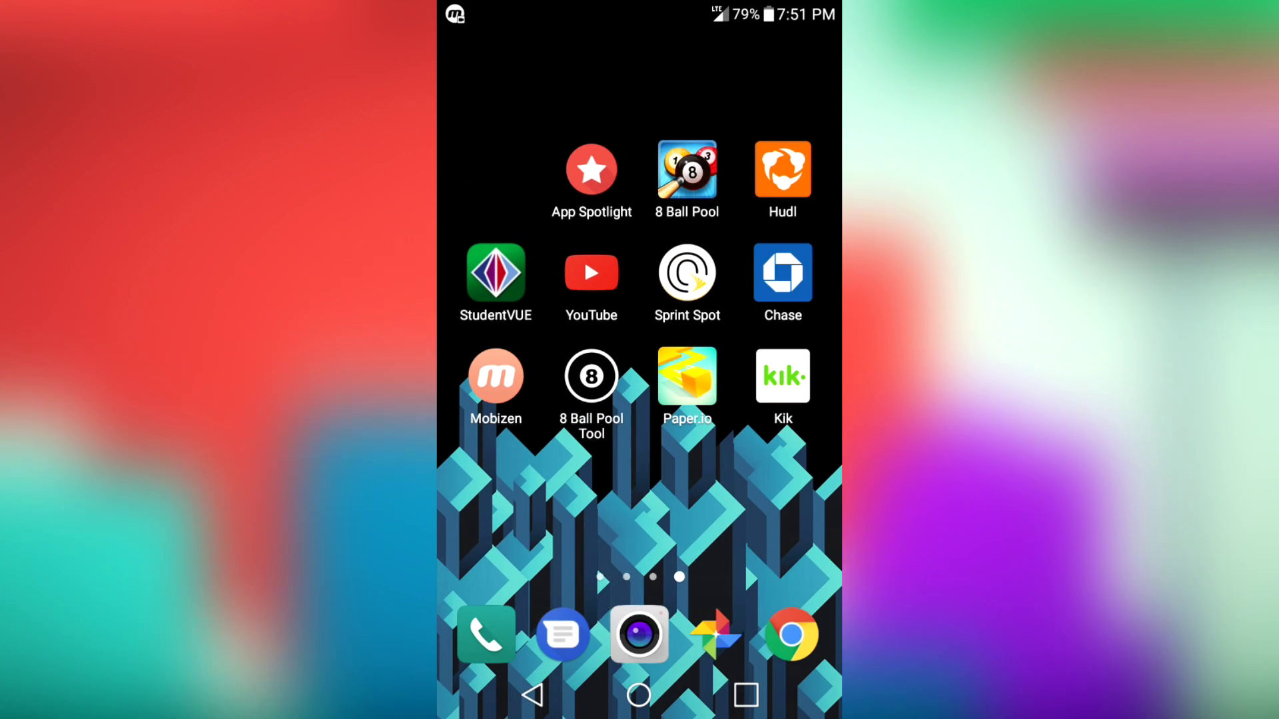
Launch Mobizen from the home screen and browse its Mobizen Star recommended apps, topped by King of Thieves
left_click(639, 694)
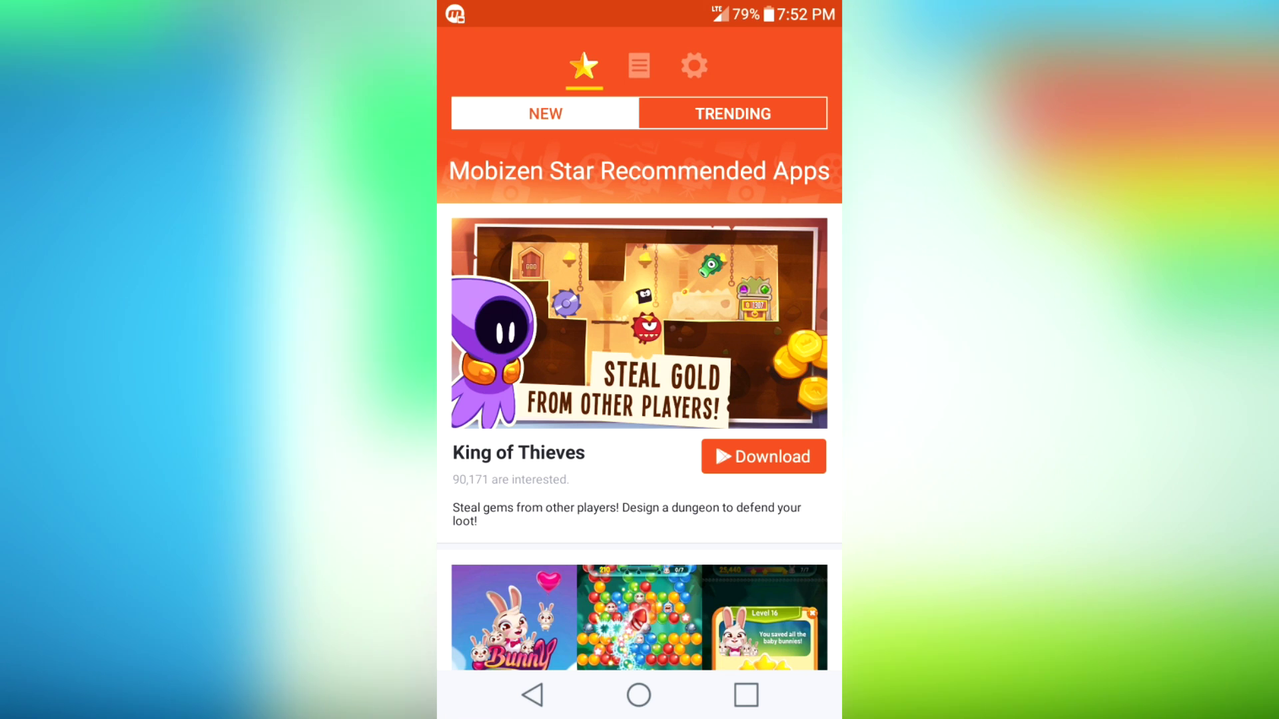
scroll(639, 399, "down", 3)
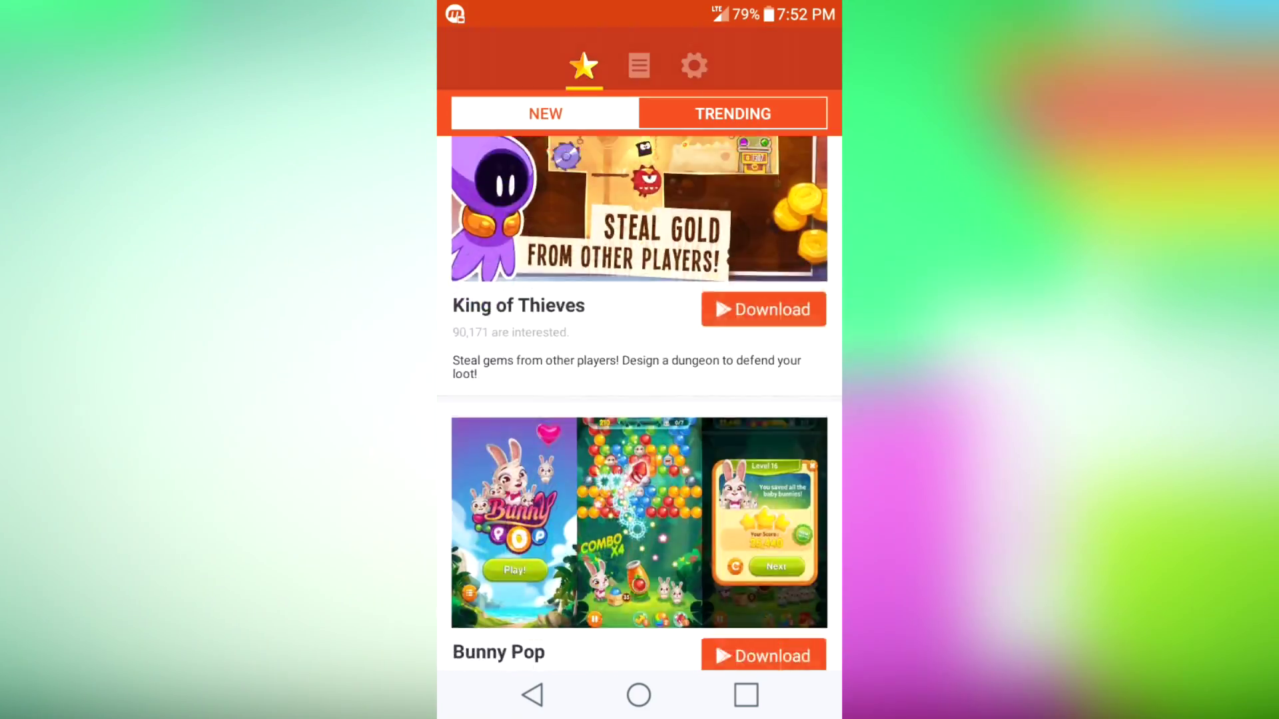
scroll(640, 399, "down", 1)
scroll(639, 399, "up", 5)
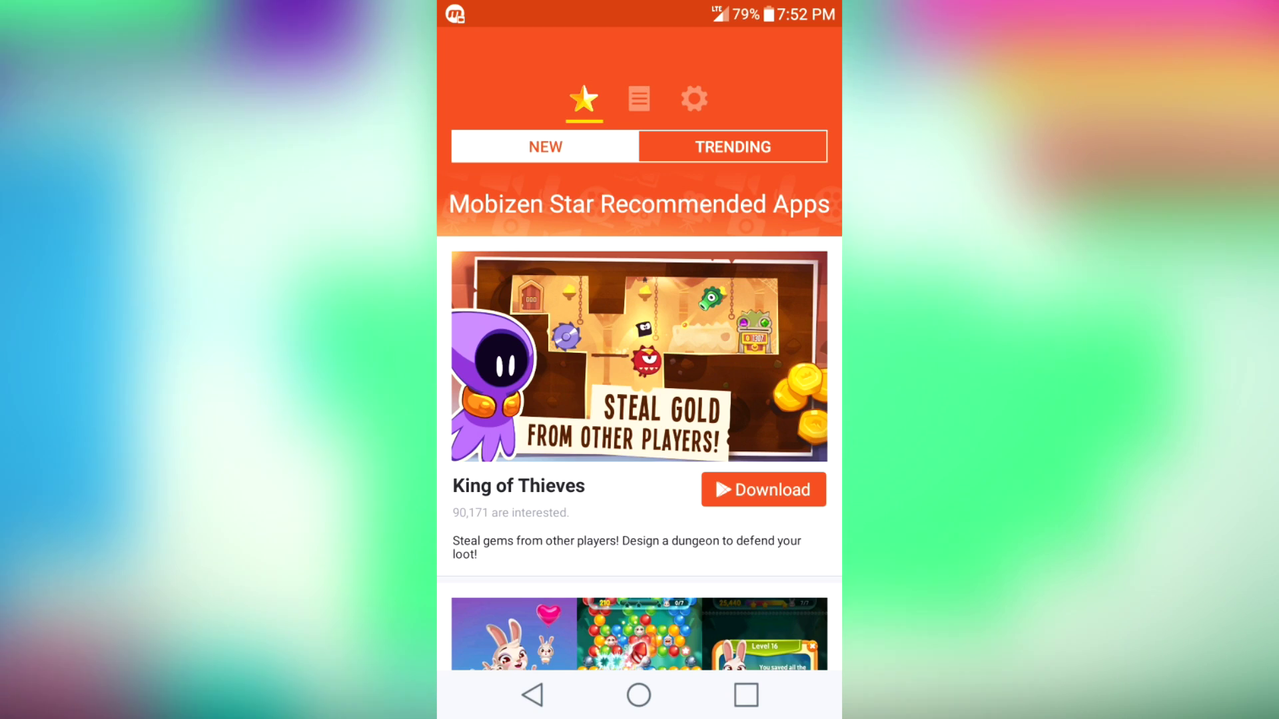
Go to Mobizen's Settings and open the Clean recording mode page, which shows it enabled
left_click(694, 99)
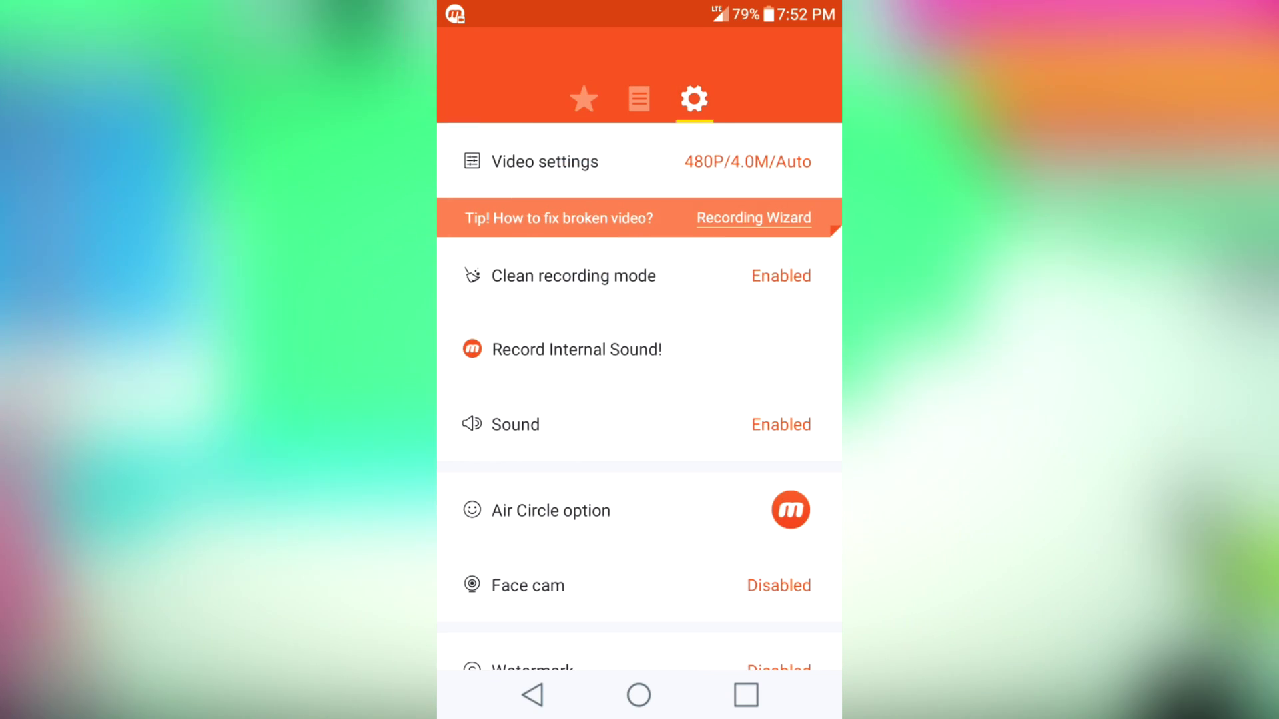
scroll(640, 400, "down", 2)
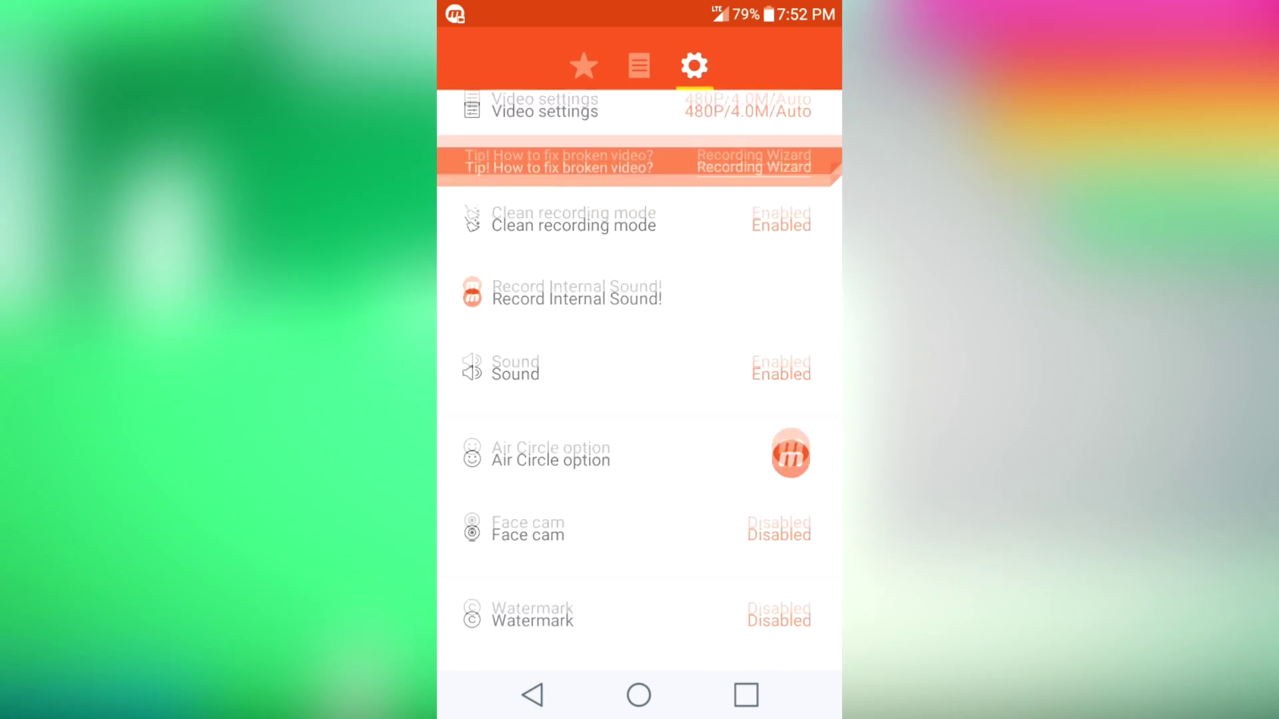
scroll(639, 379, "up", 10)
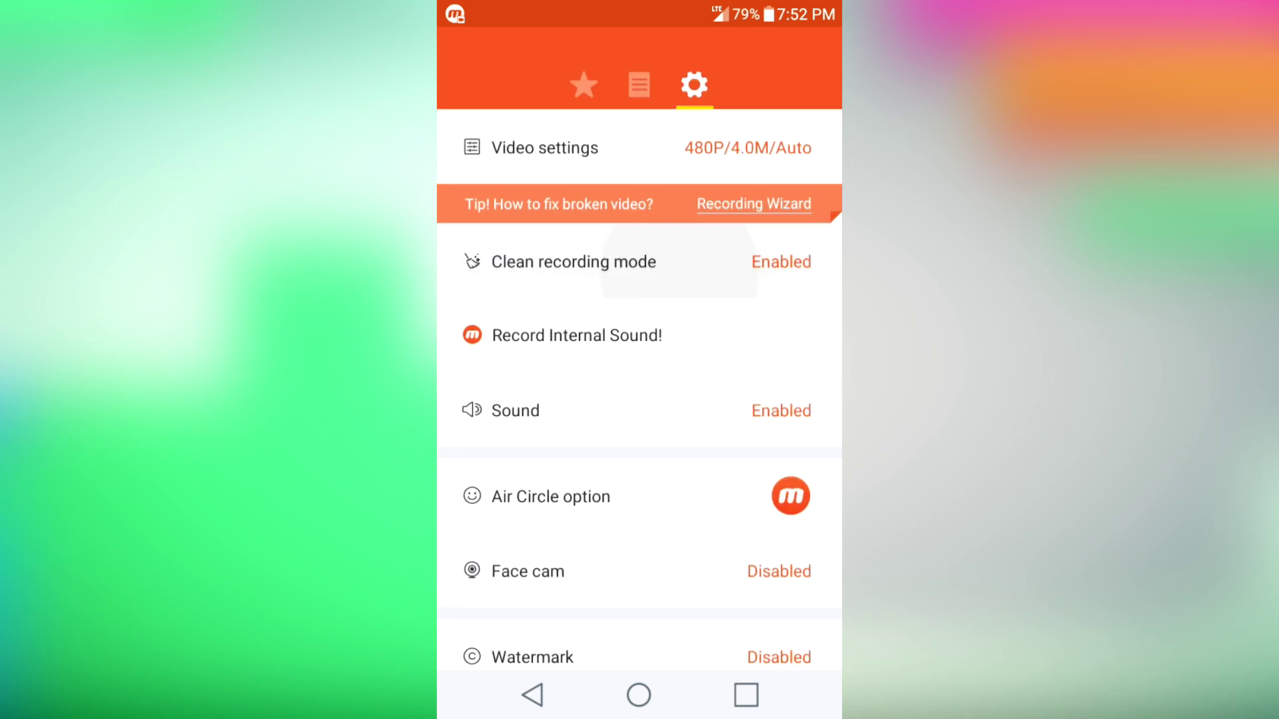
scroll(640, 399, "down", 1)
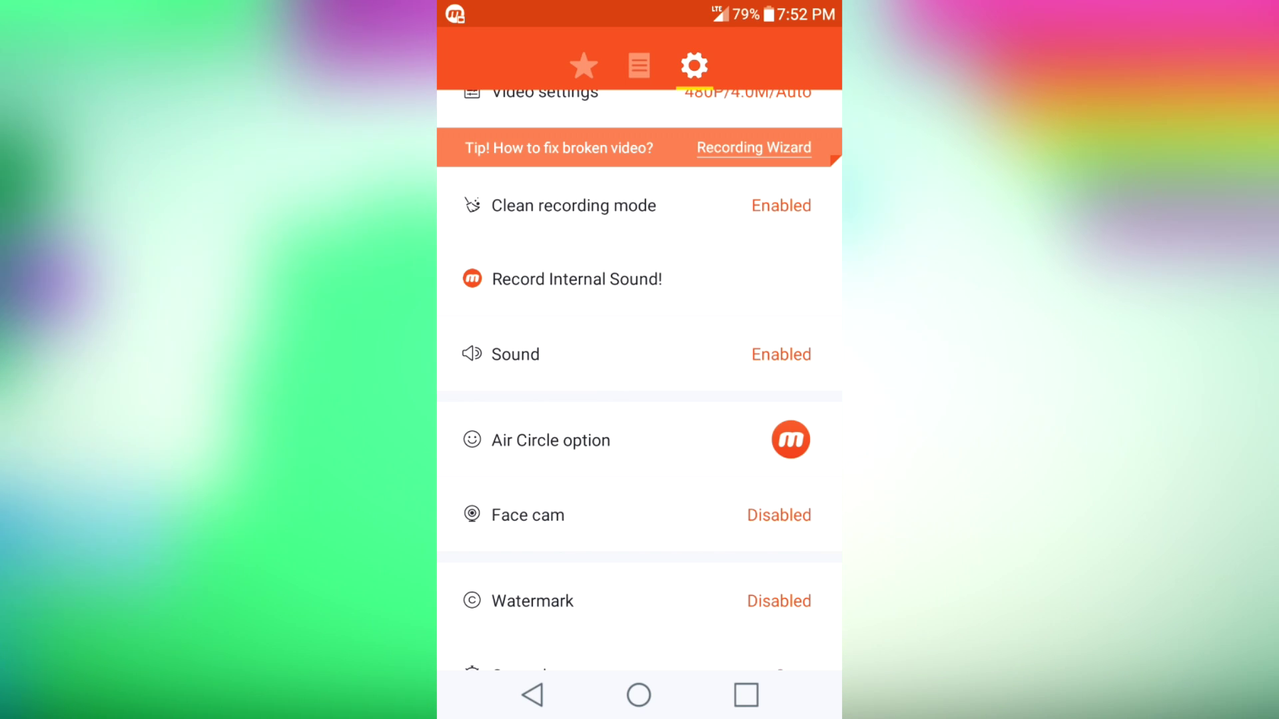
left_click(573, 205)
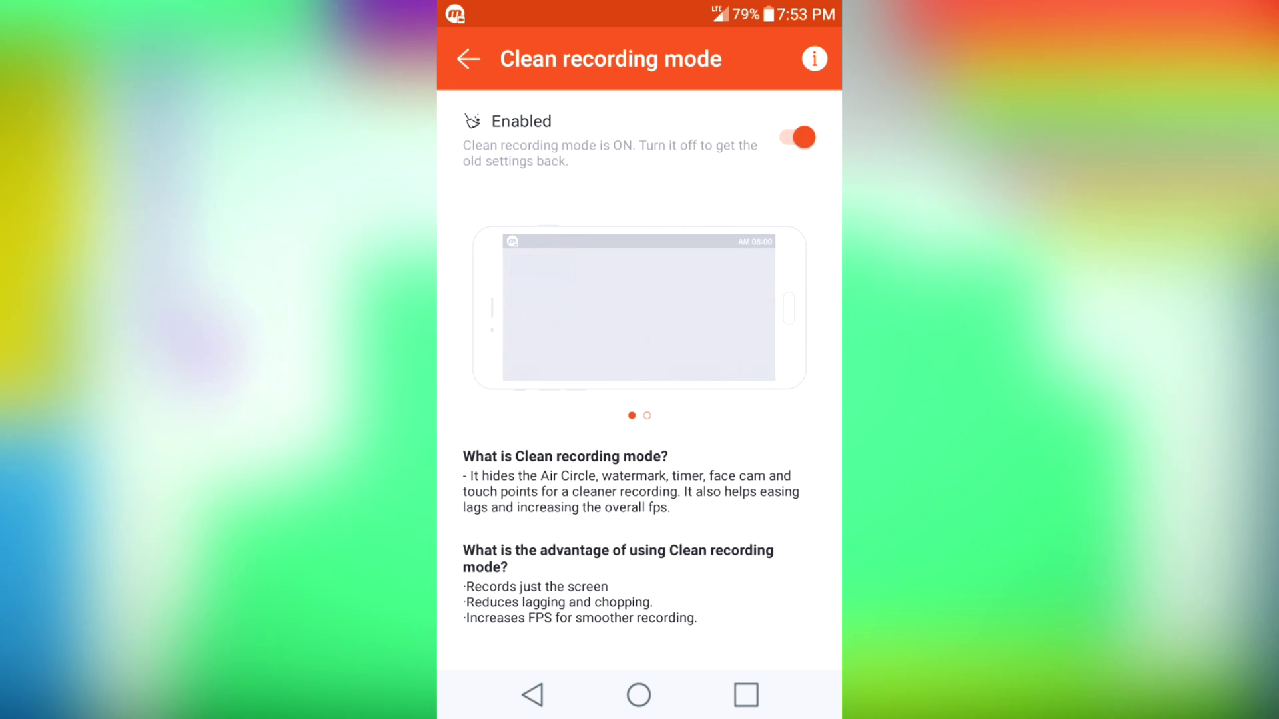
Go back to the Settings list showing Clean recording mode Enabled and video at 480P
key("Escape")
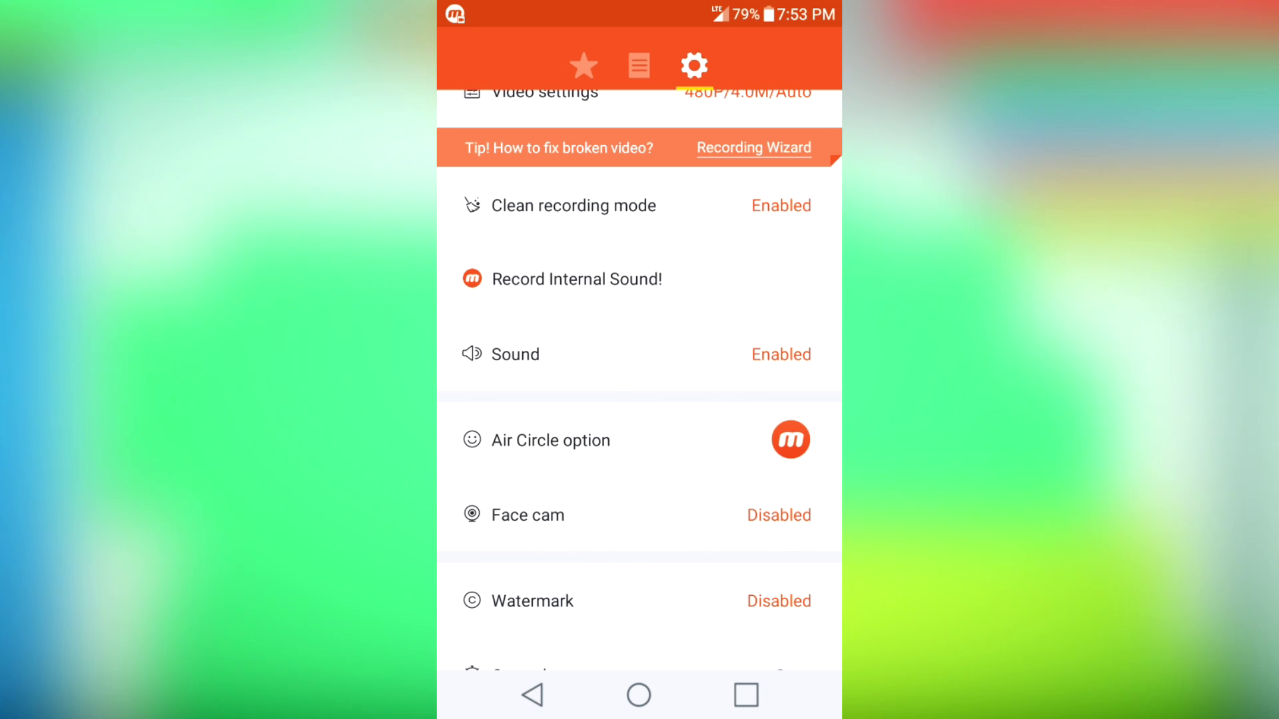
scroll(640, 373, "down", 5)
scroll(639, 373, "up", 10)
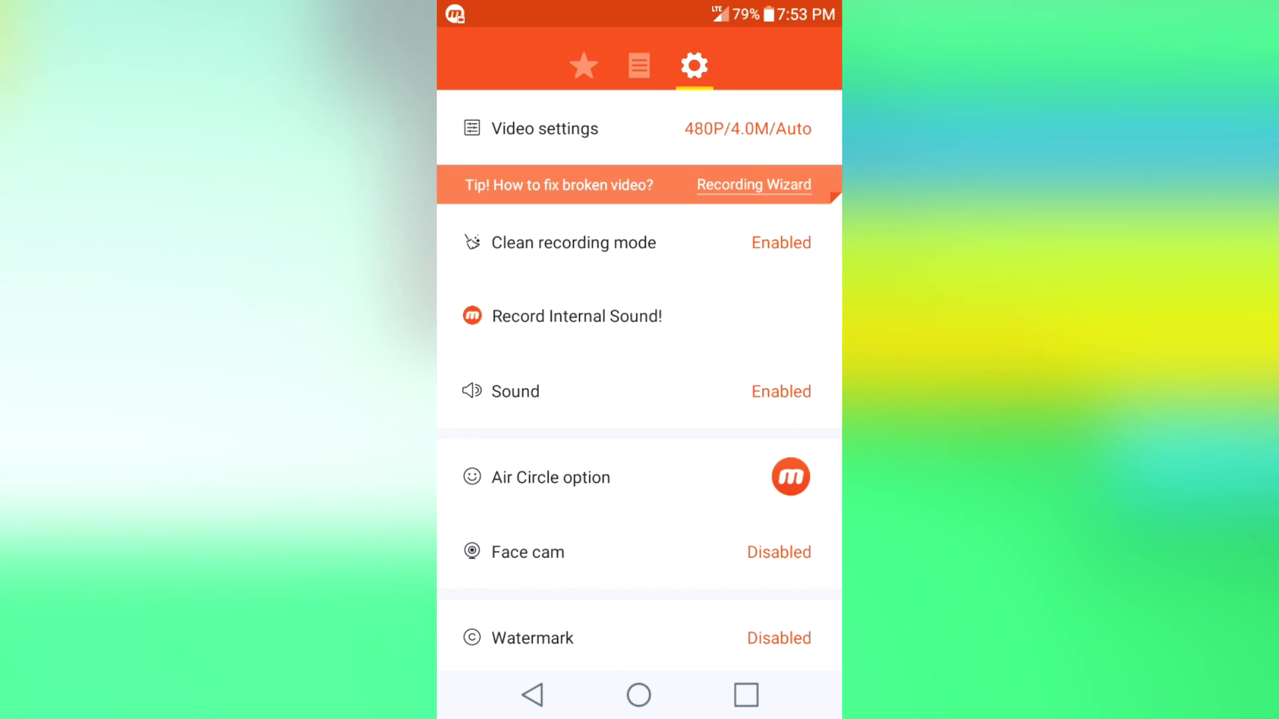
scroll(640, 380, "down", 2)
scroll(639, 380, "down", 10)
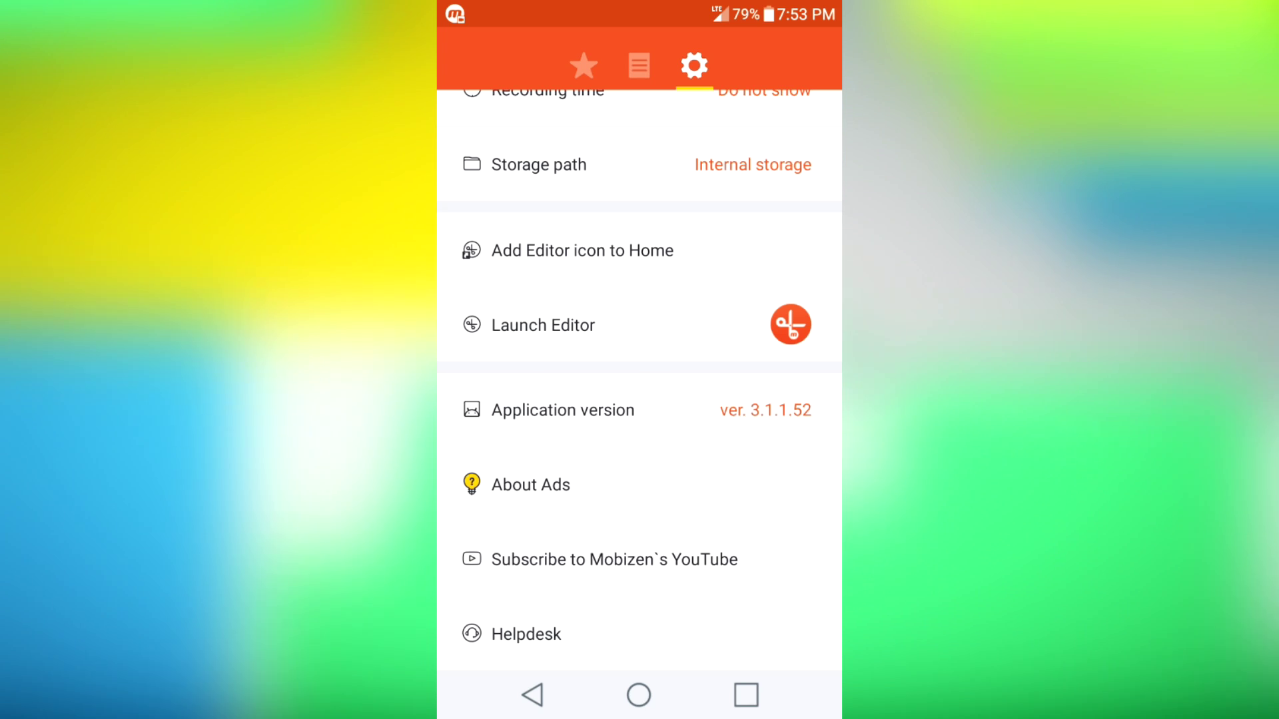
scroll(639, 380, "up", 7)
mouse_move(640, 4)
left_mouse_down()
mouse_move(640, 373)
mouse_move(639, 66)
left_mouse_up()
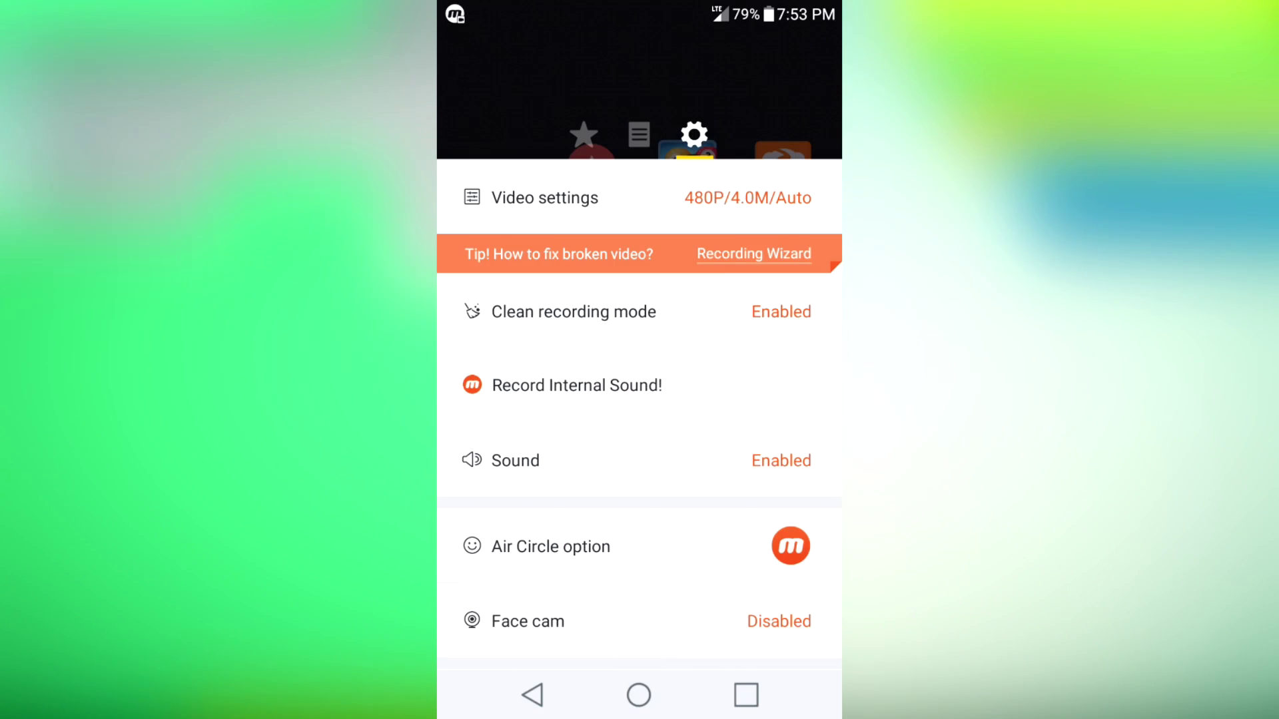
left_click_drag(639, 3, 639, 333)
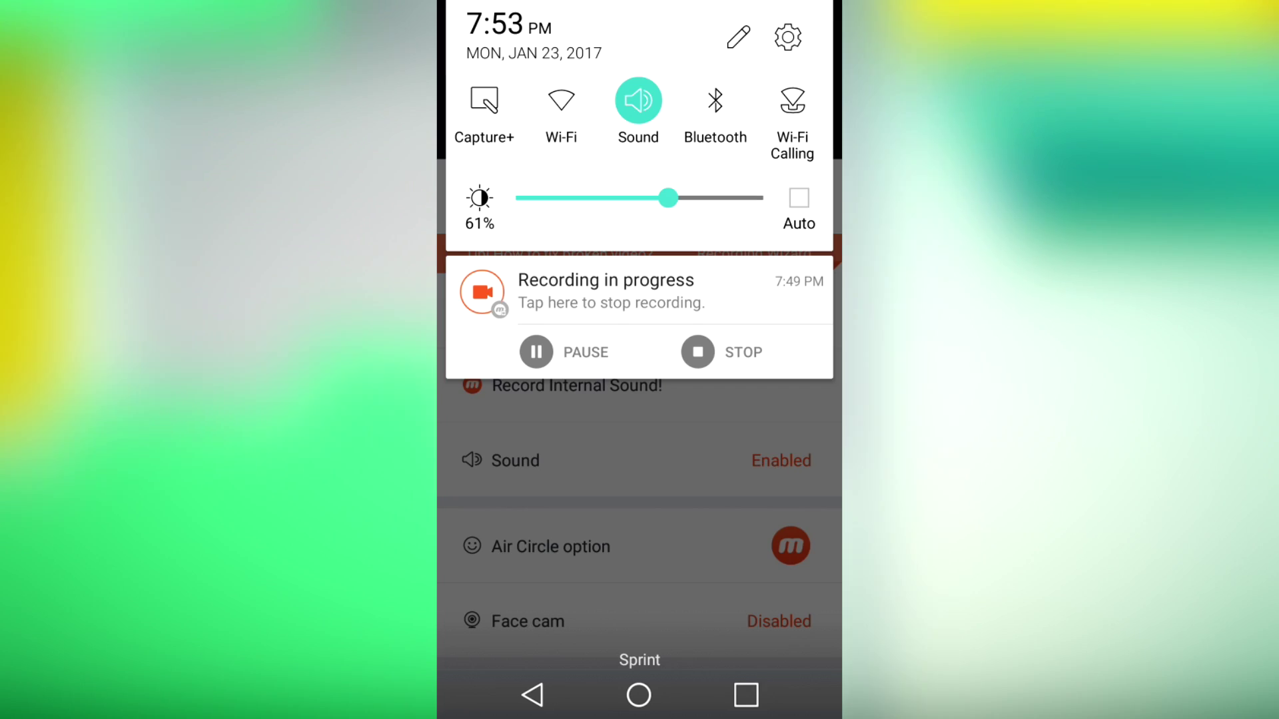
left_click_drag(639, 600, 639, 134)
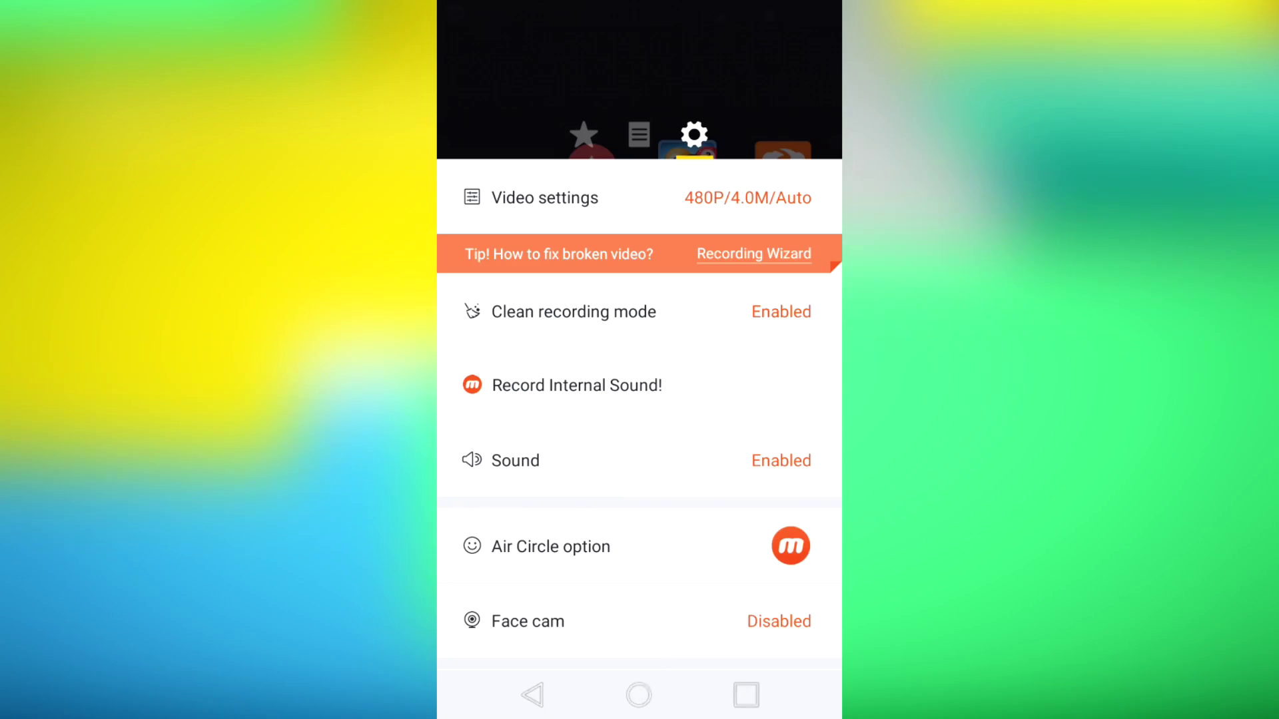
scroll(639, 399, "down", 6)
scroll(639, 399, "down", 4)
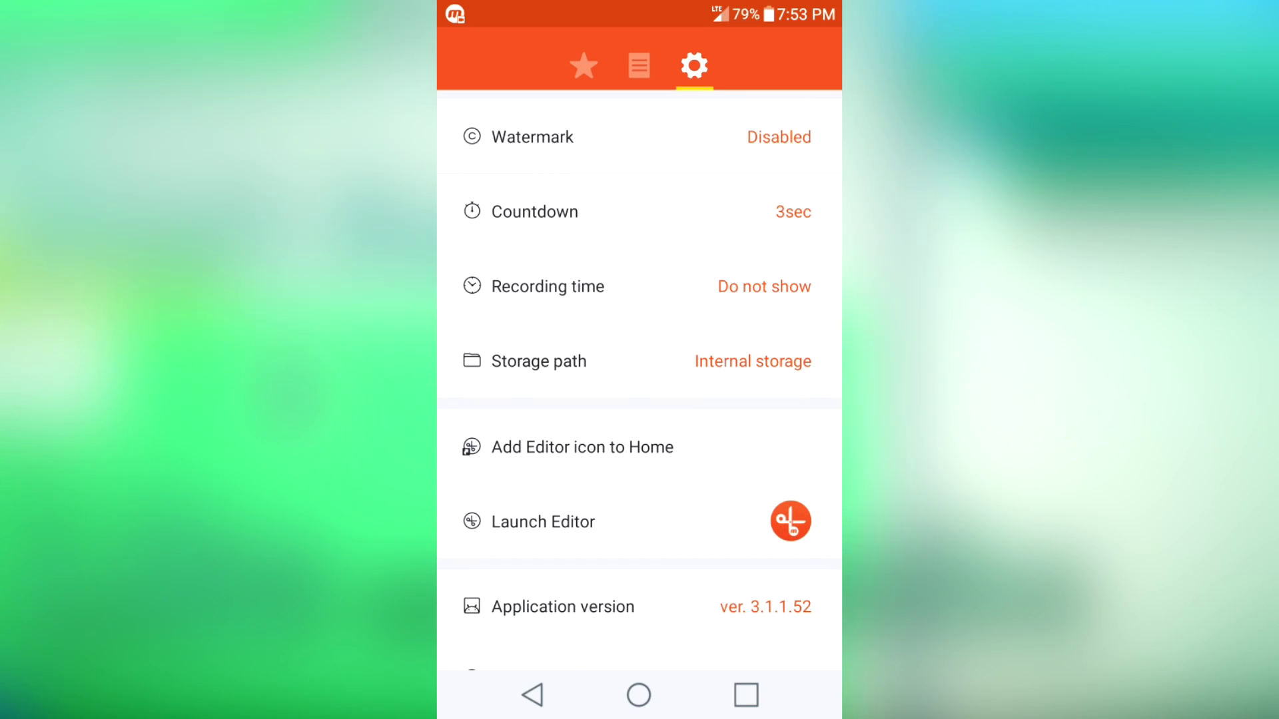
scroll(639, 399, "up", 2)
scroll(639, 399, "up", 3)
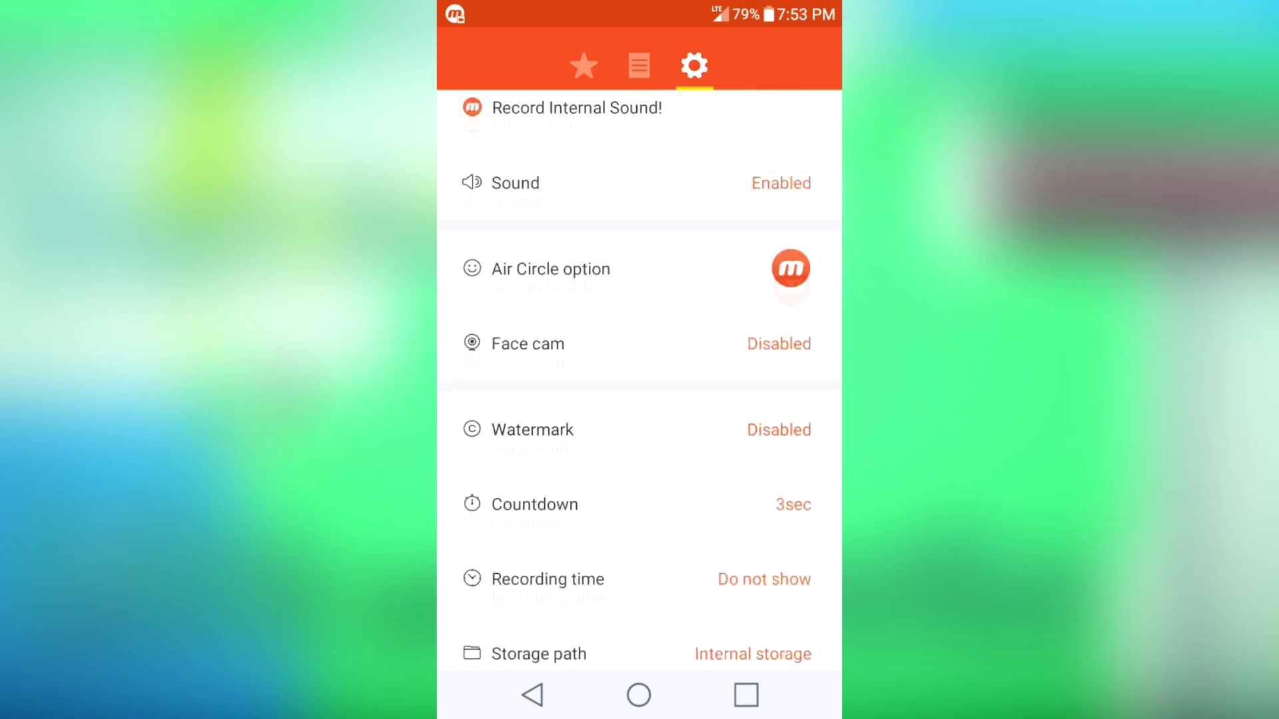
scroll(640, 400, "down", 7)
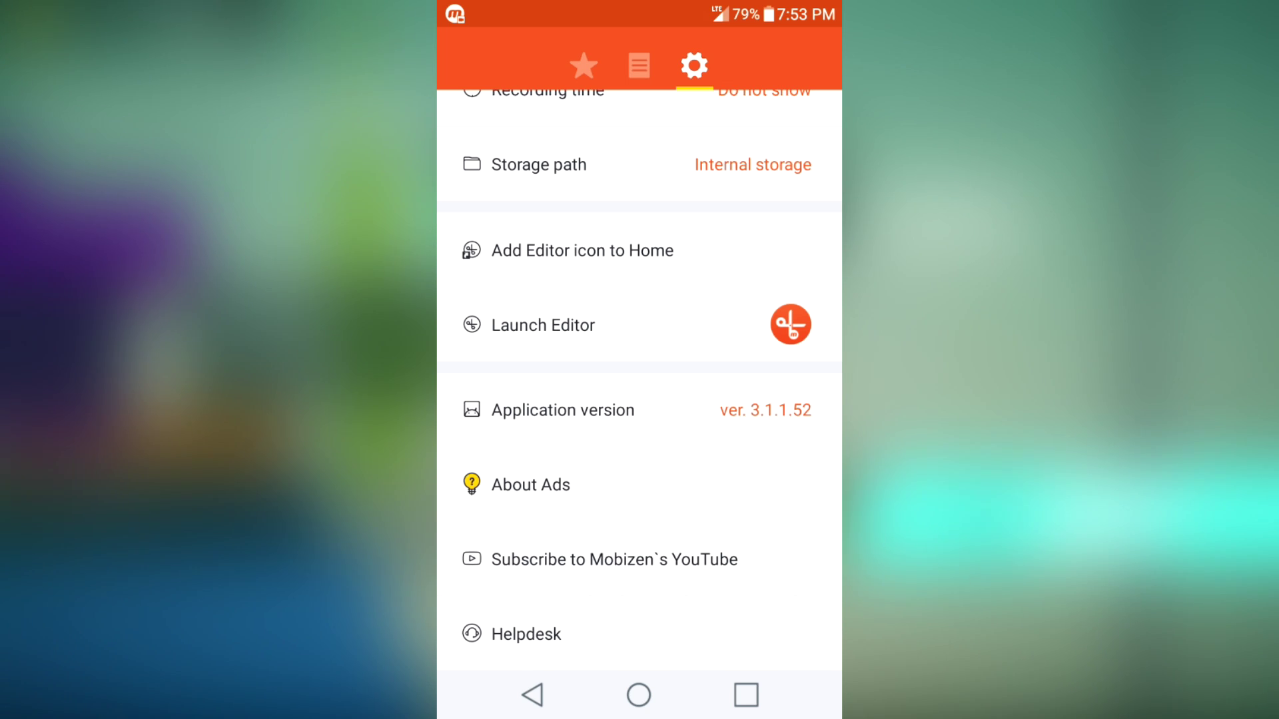
scroll(639, 380, "up", 10)
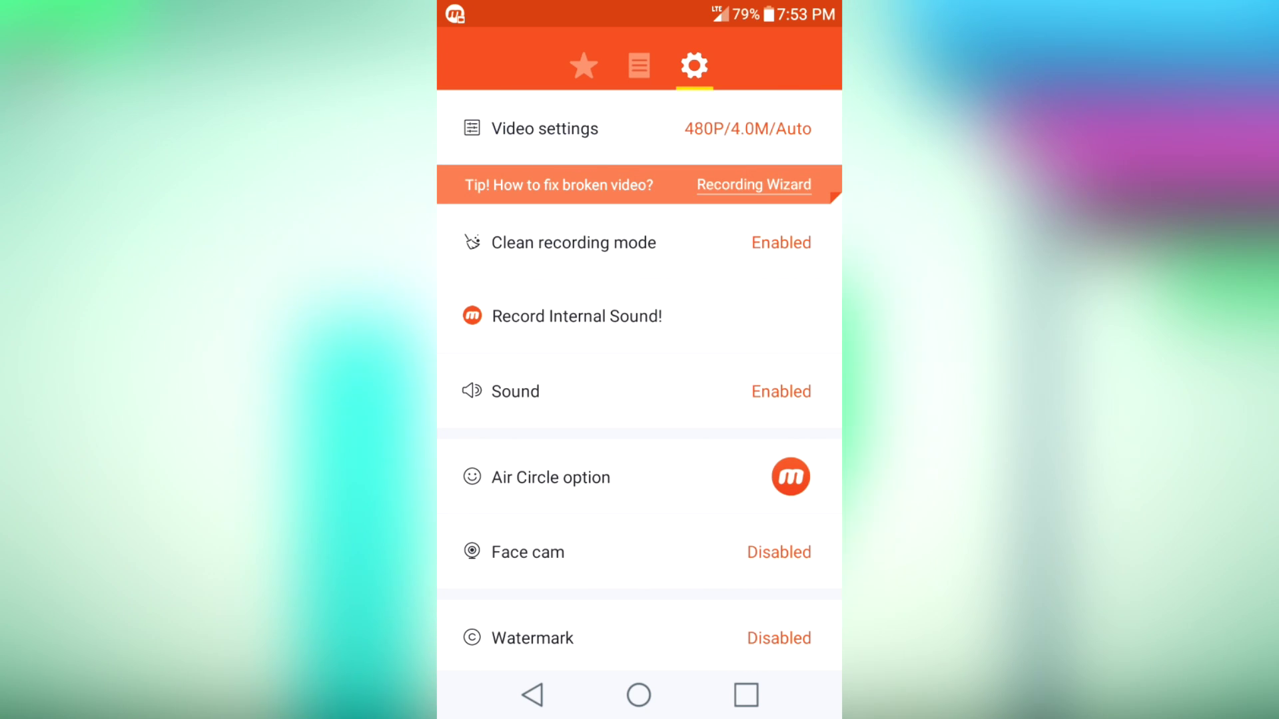
left_click(545, 129)
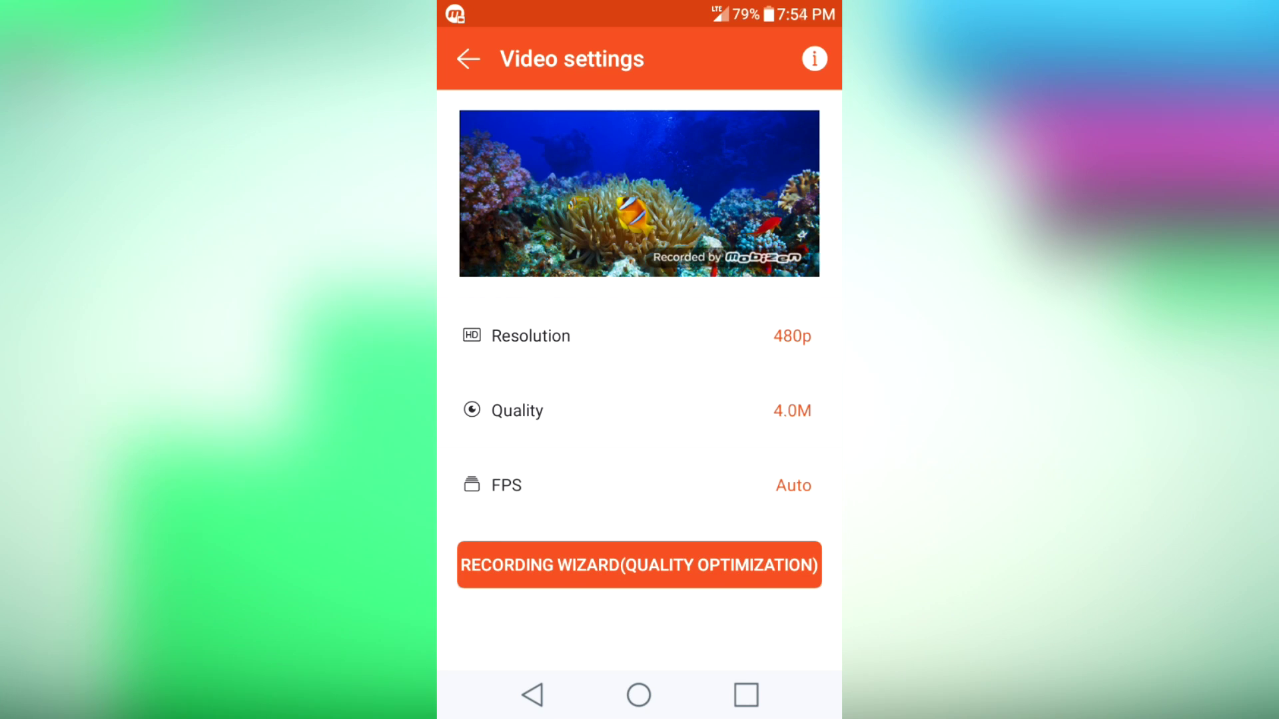
left_click(530, 336)
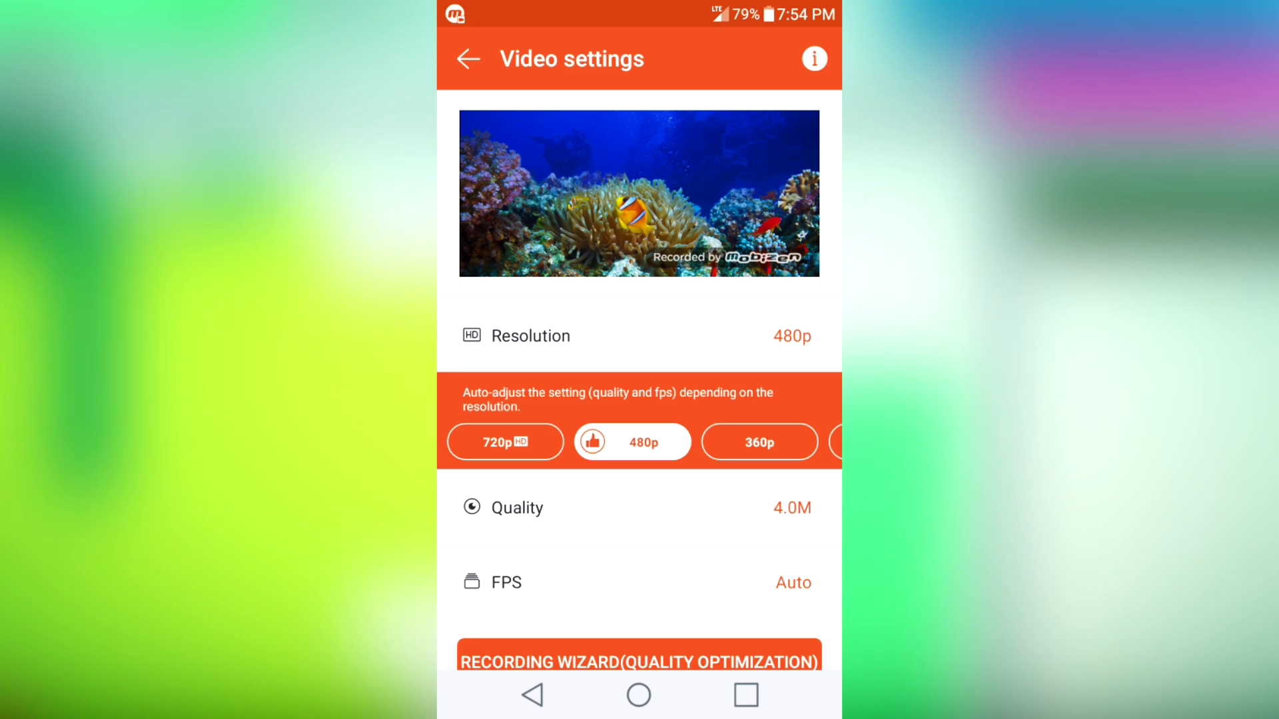
scroll(640, 400, "down", 1)
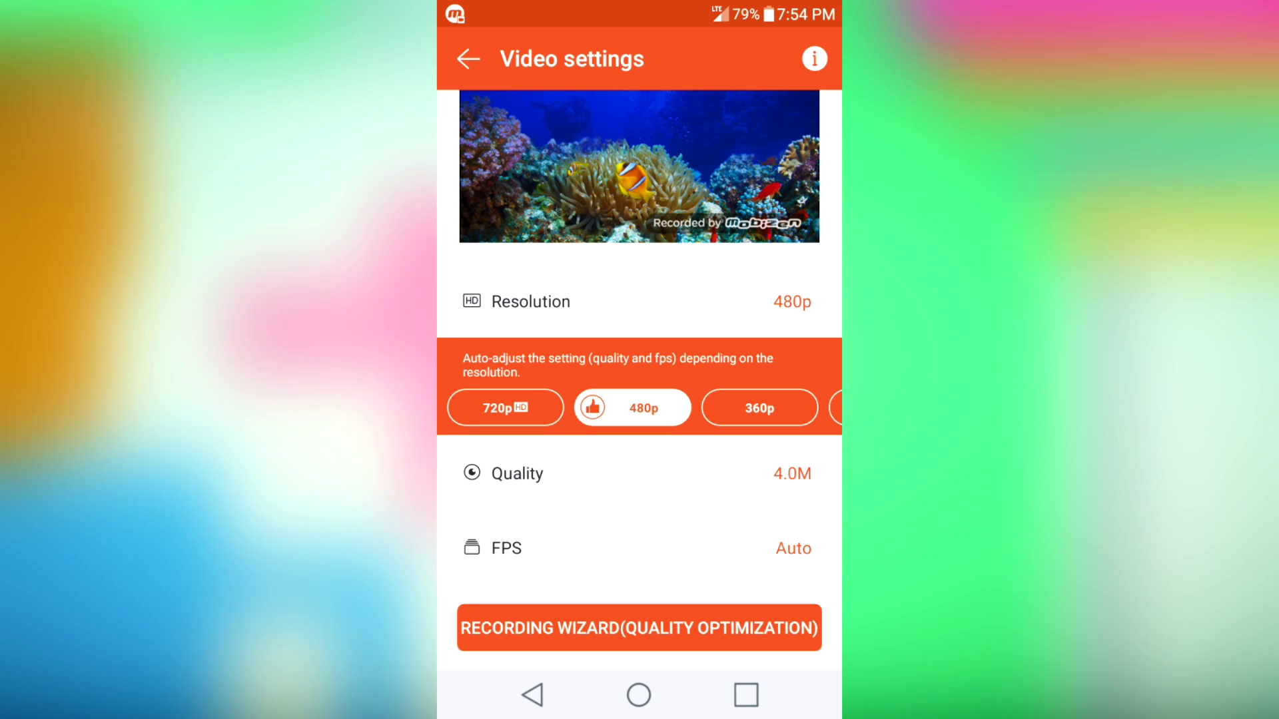
scroll(640, 408, "right", 2)
scroll(640, 407, "left", 1)
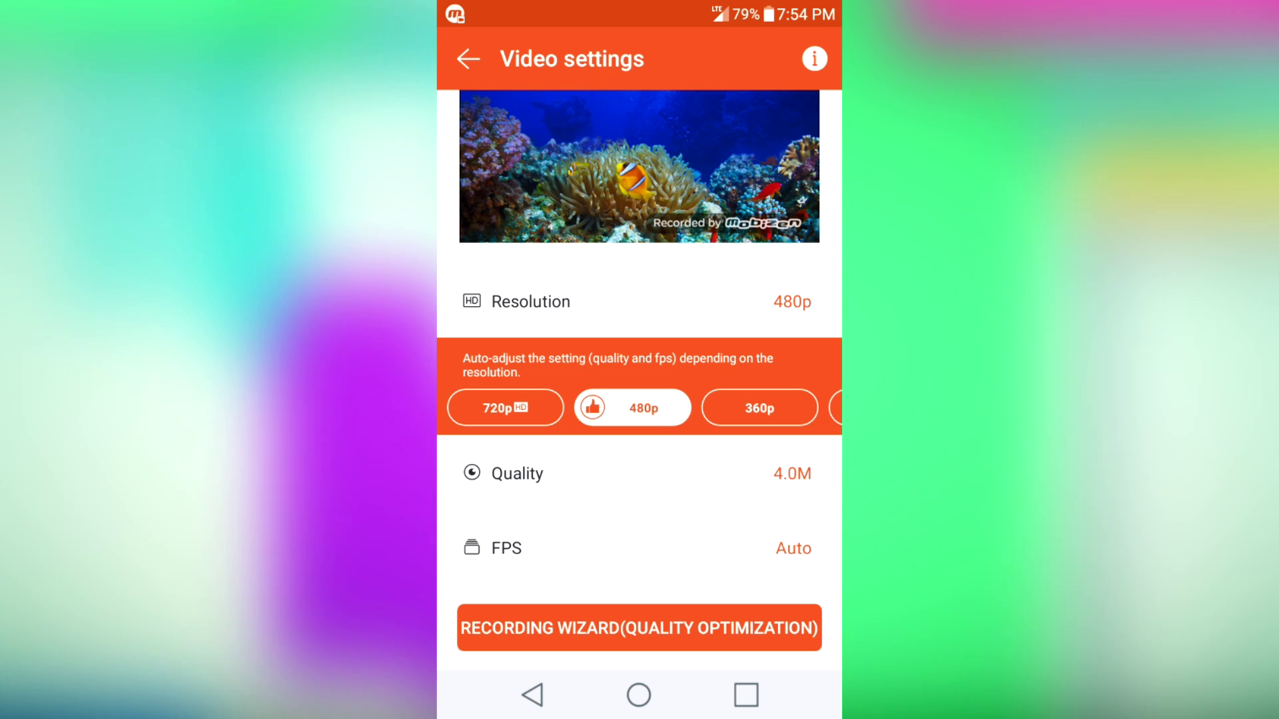
scroll(640, 408, "right", 2)
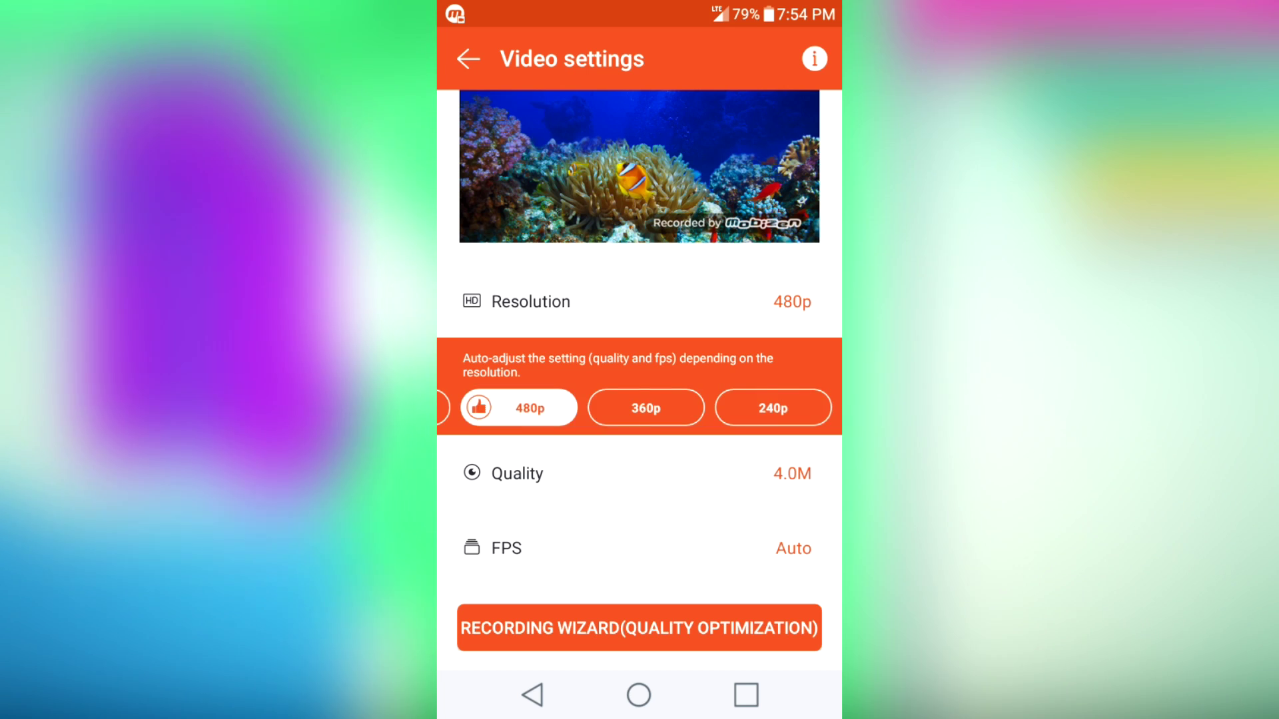
scroll(639, 407, "left", 2)
scroll(639, 399, "up", 1)
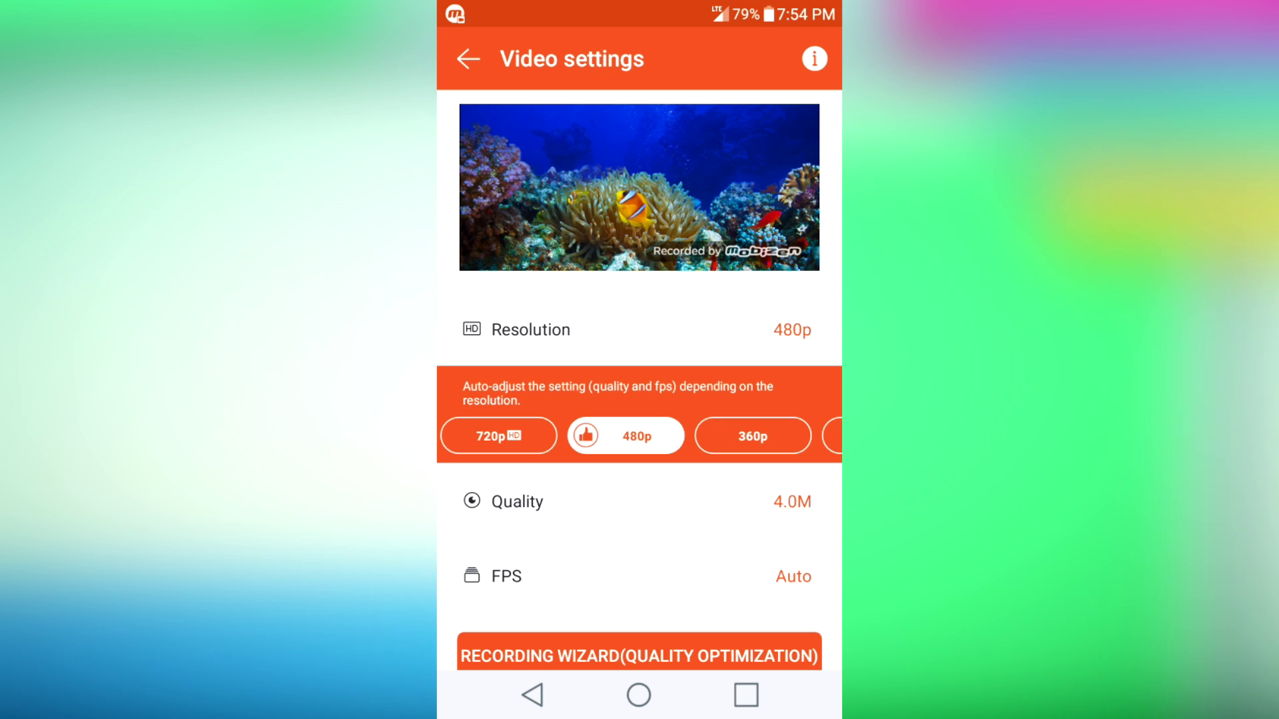
scroll(639, 436, "left", 1)
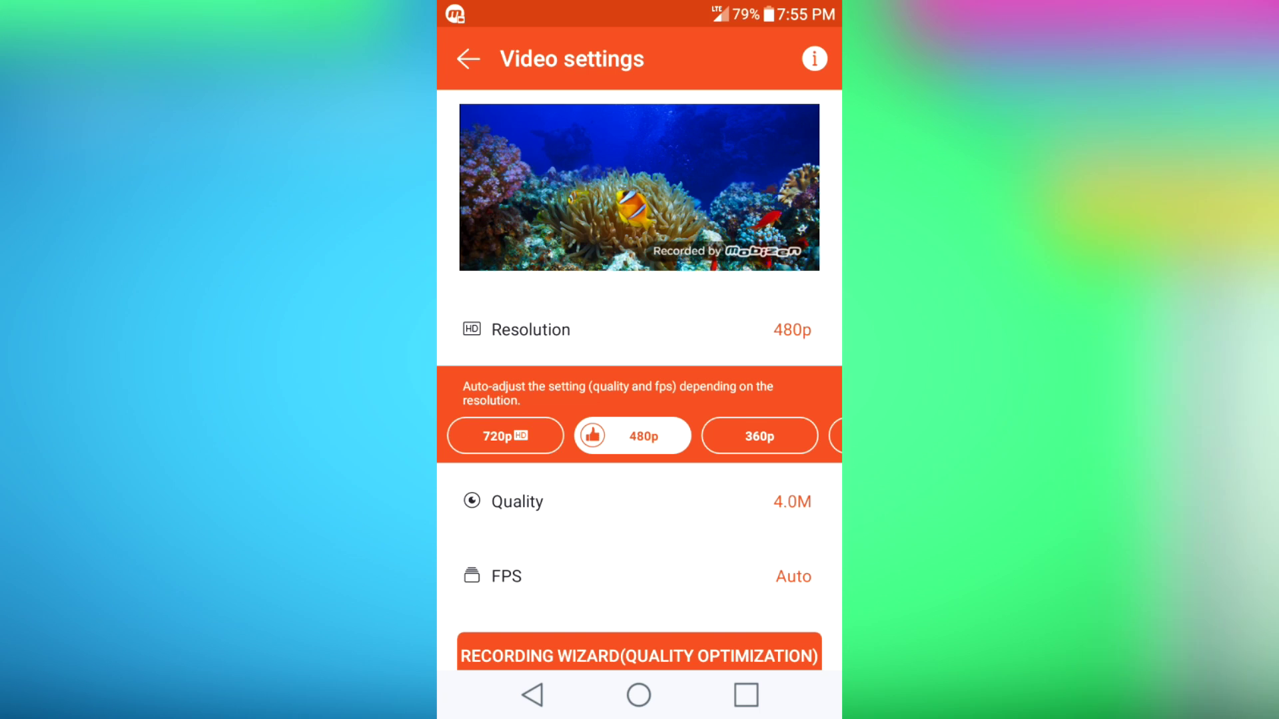
left_click_drag(639, 656, 639, 629)
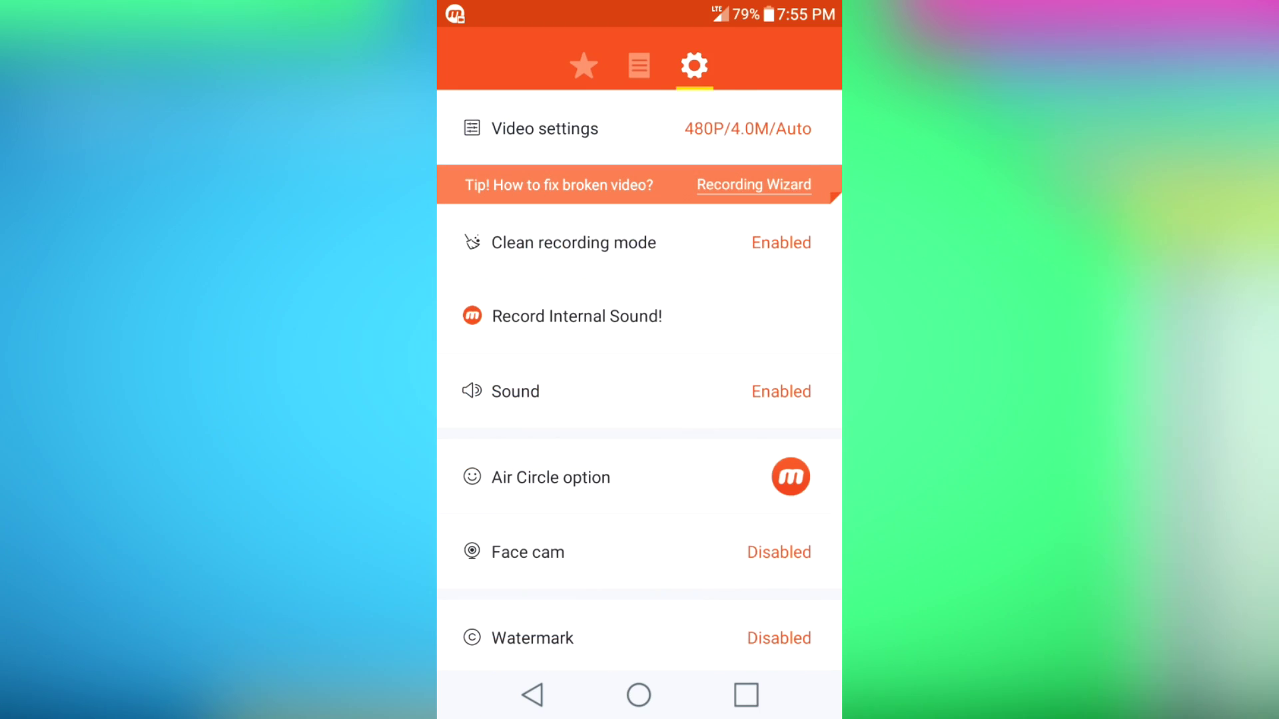
scroll(640, 400, "down", 5)
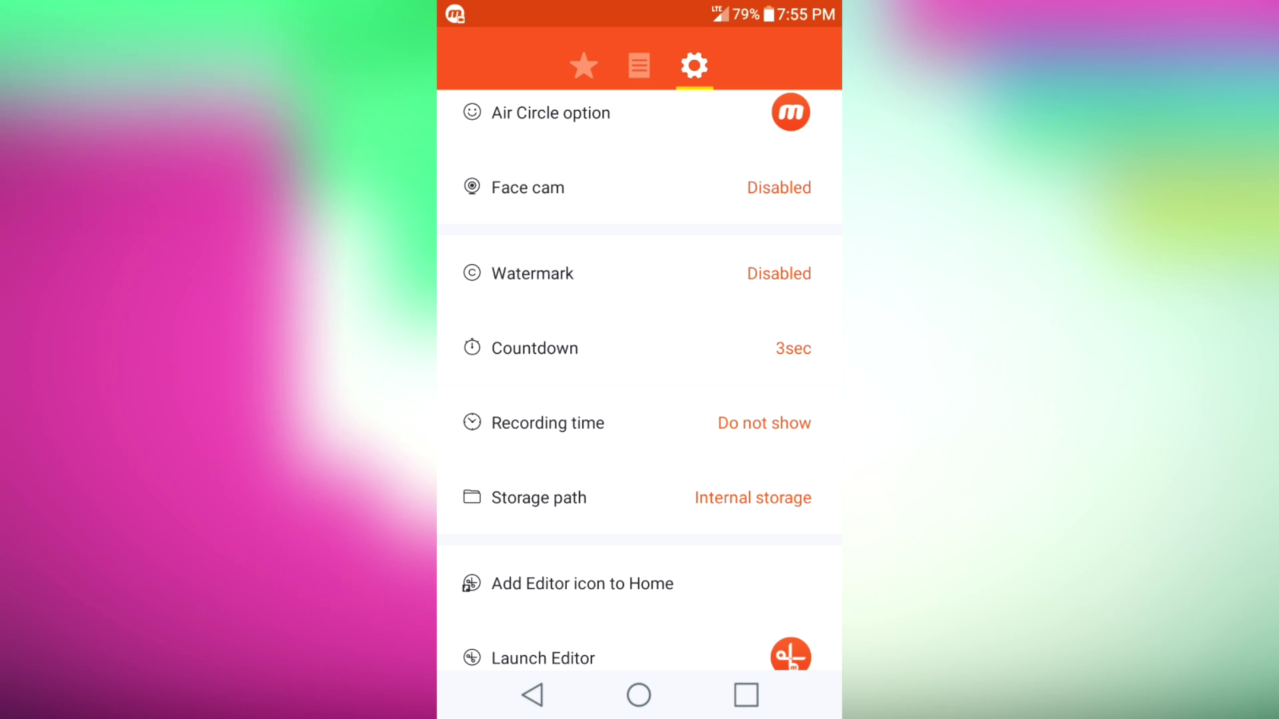
Exit Mobizen to the home screen and swipe between pages, ending on the third page
scroll(639, 400, "down", 5)
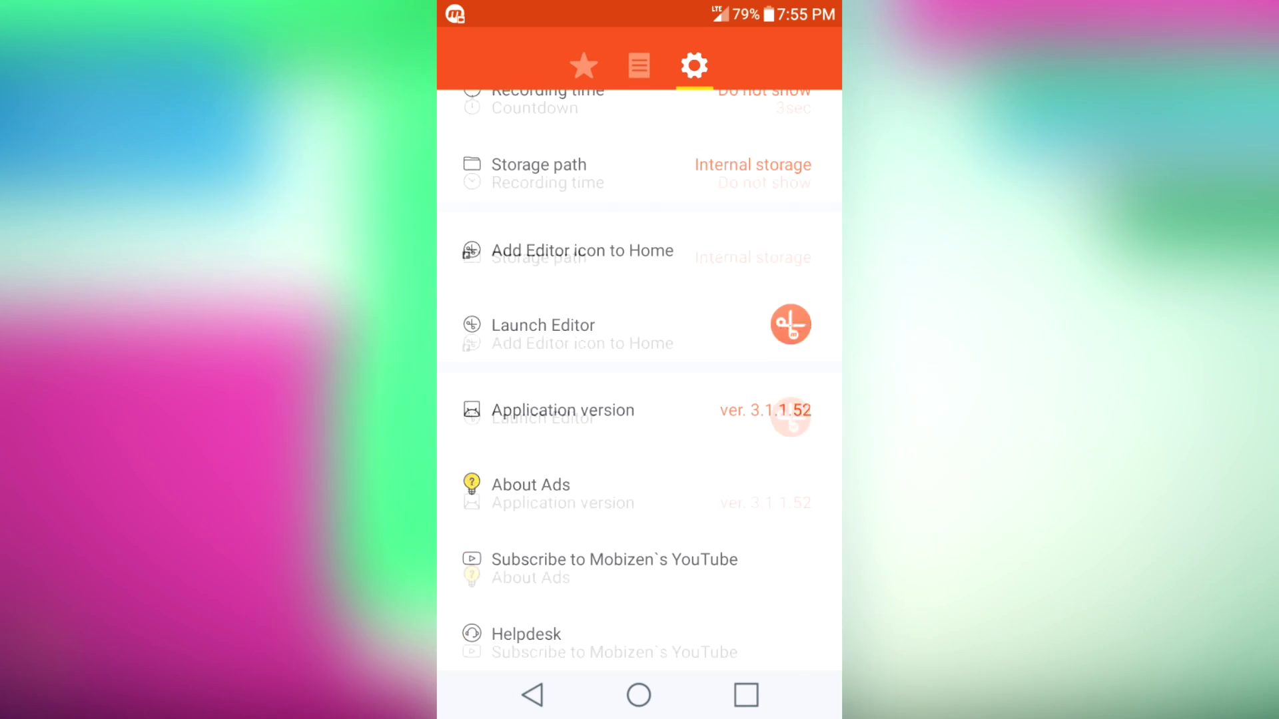
scroll(639, 400, "up", 10)
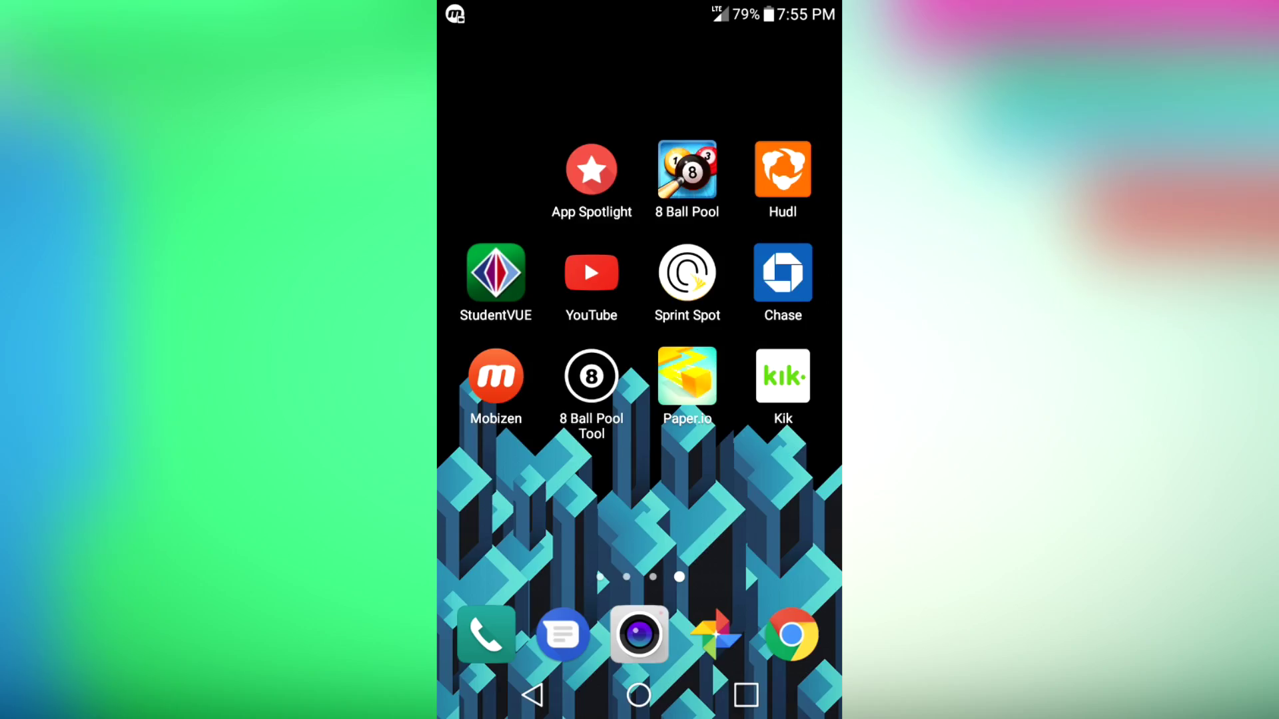
mouse_move(533, 333)
left_mouse_down()
mouse_move(766, 333)
mouse_move(533, 333)
left_mouse_up()
mouse_move(766, 333)
left_mouse_down()
mouse_move(532, 333)
mouse_move(766, 333)
left_mouse_up()
mouse_move(533, 333)
left_mouse_down()
mouse_move(766, 333)
mouse_move(533, 333)
left_mouse_up()
left_click_drag(766, 333, 533, 333)
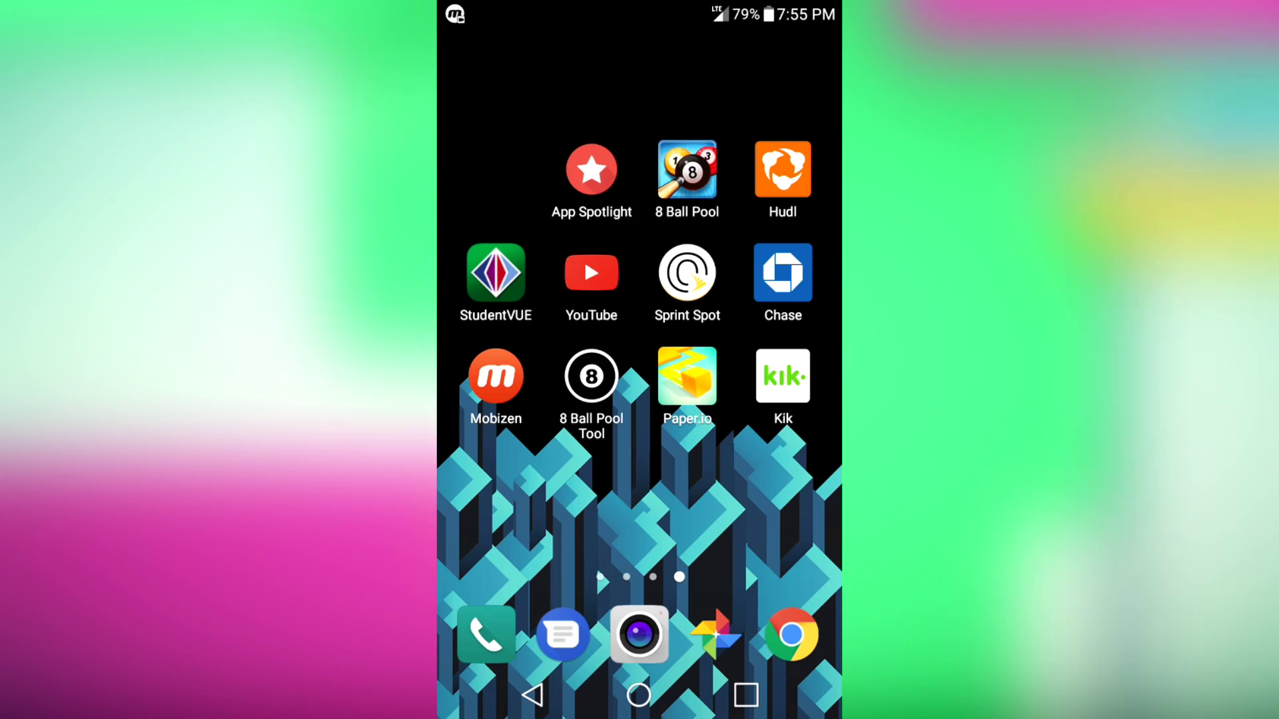
left_click_drag(533, 333, 766, 333)
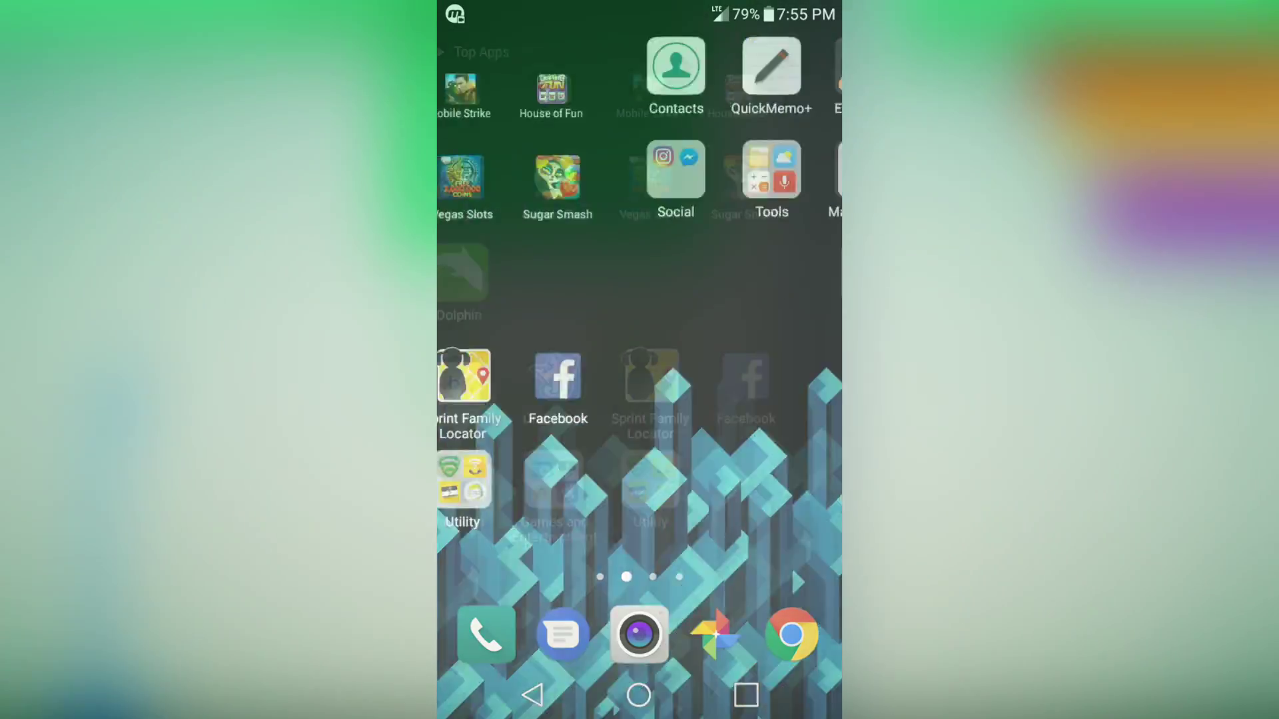